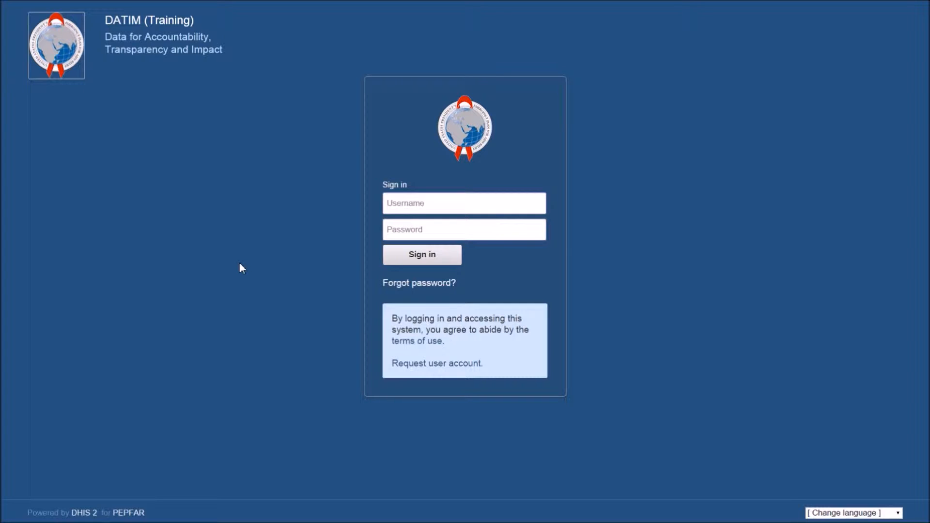
Sign in to the training site as demo_mosquito_ip with the account password.
left_click(436, 203)
type("demo")
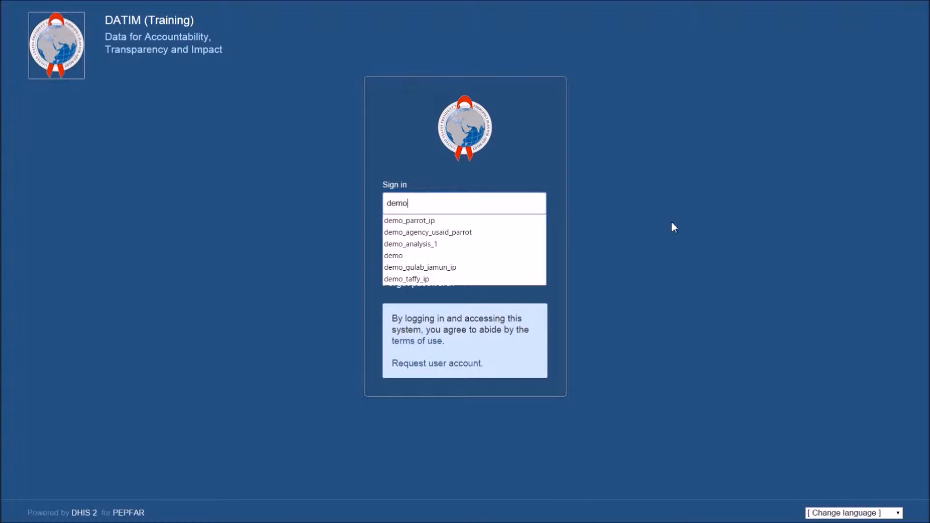
type("_mosquito")
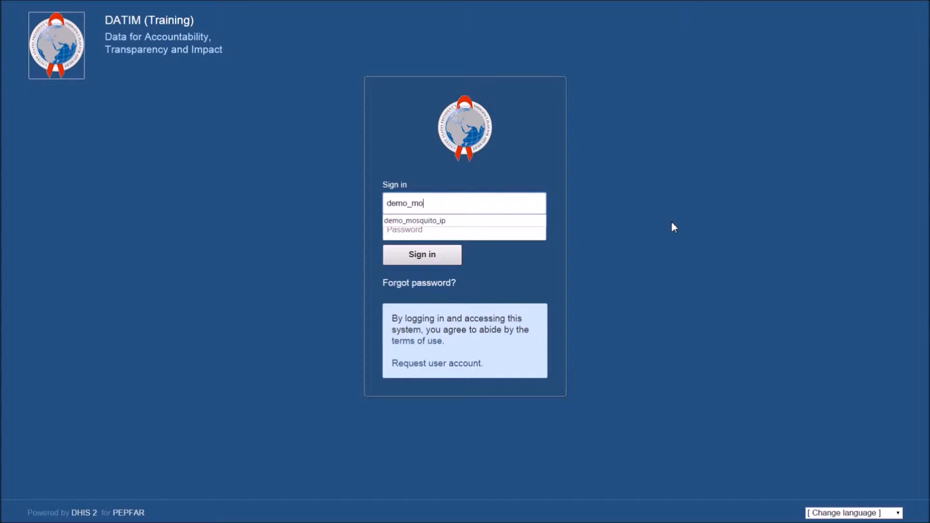
key("Down")
key("Return")
key("Tab")
type("********")
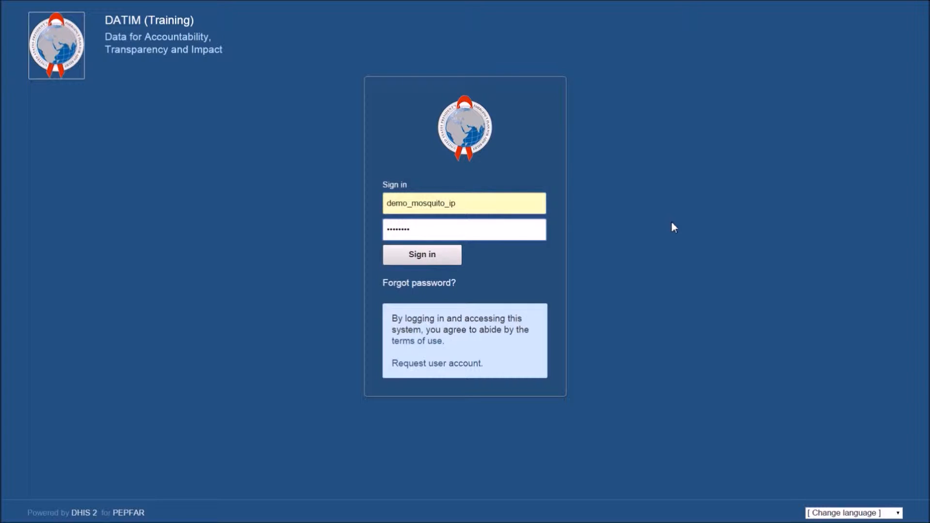
key("Return")
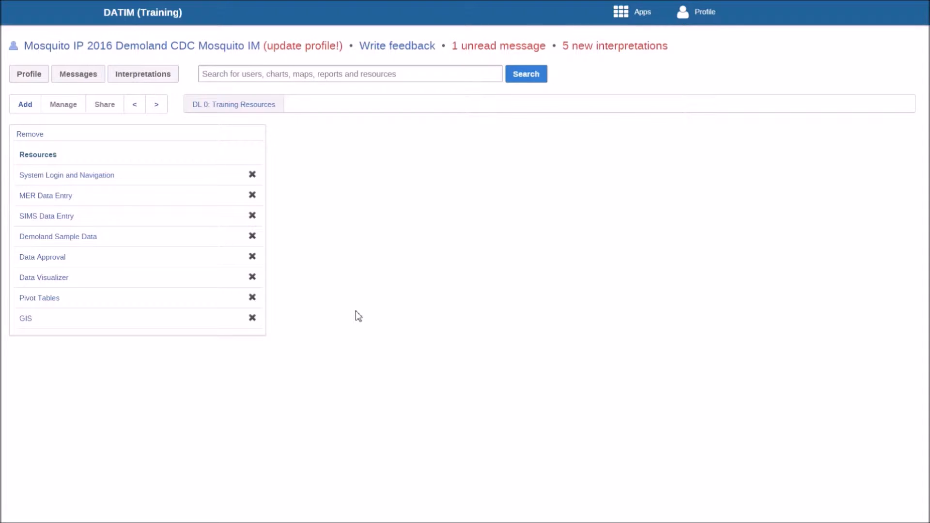
Look through the available apps and the profile options, including the apps further down the list.
left_click(620, 12)
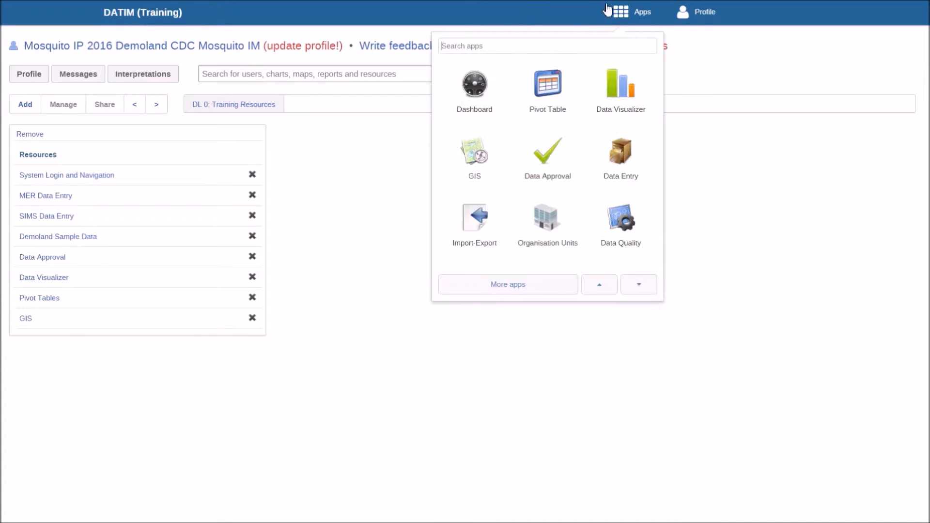
left_click(682, 12)
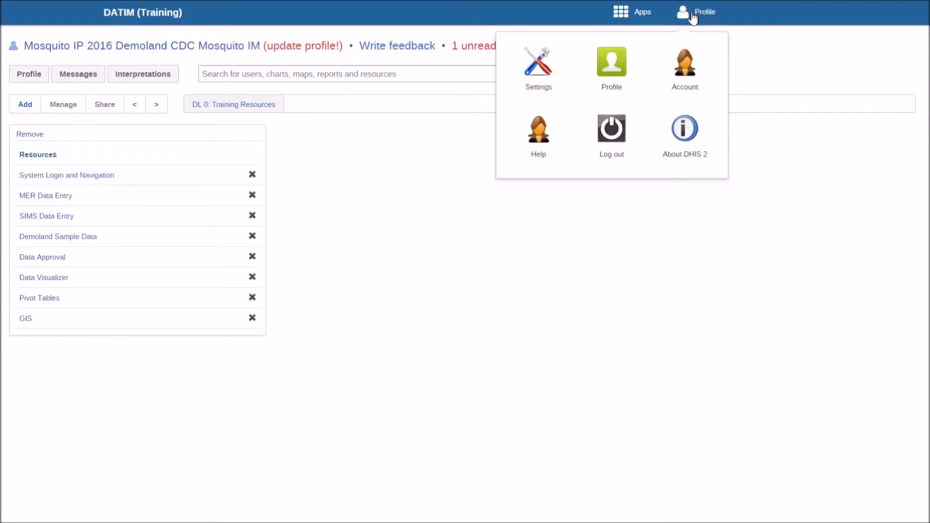
left_click(642, 13)
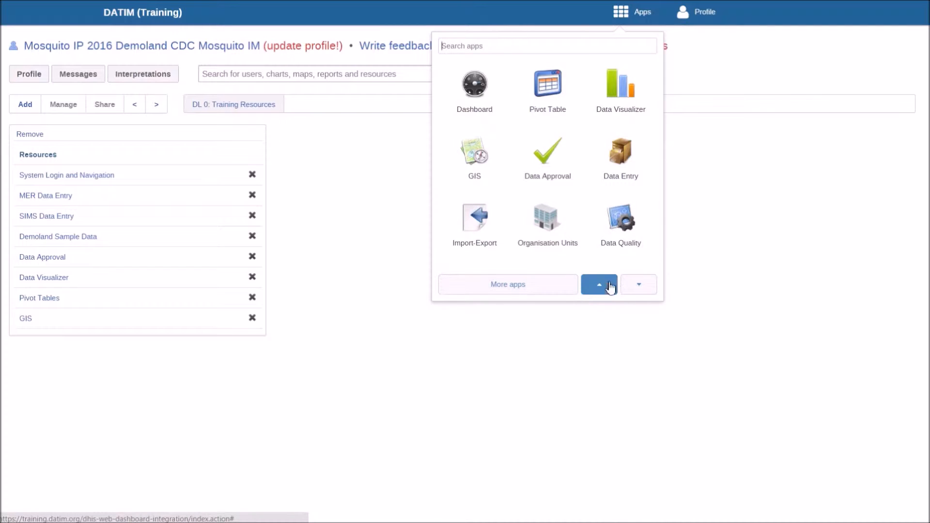
left_click(639, 286)
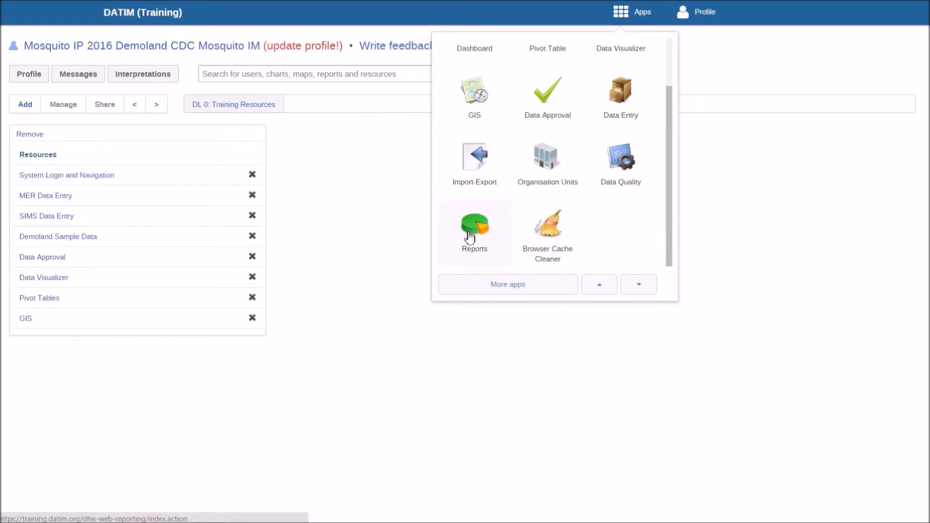
left_click(607, 290)
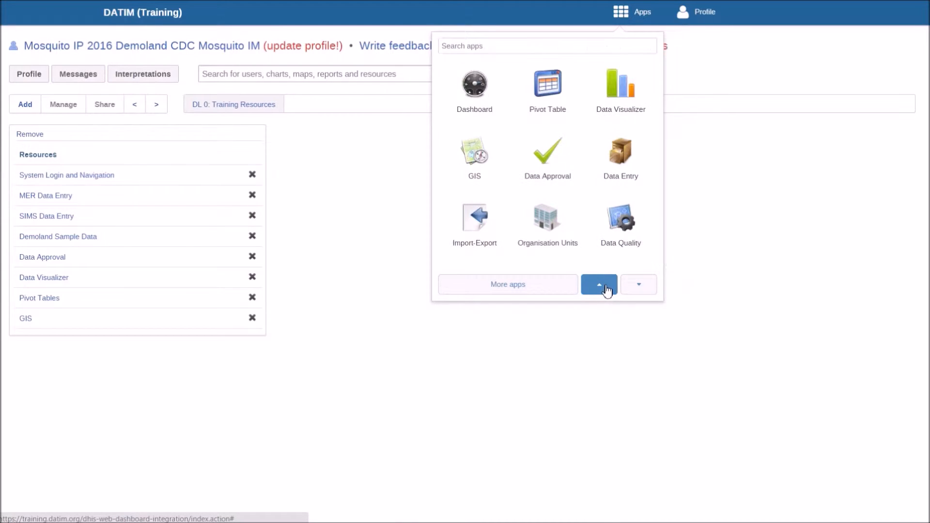
Search the available apps for "repo".
key("F11")
mouse_move(643, 13)
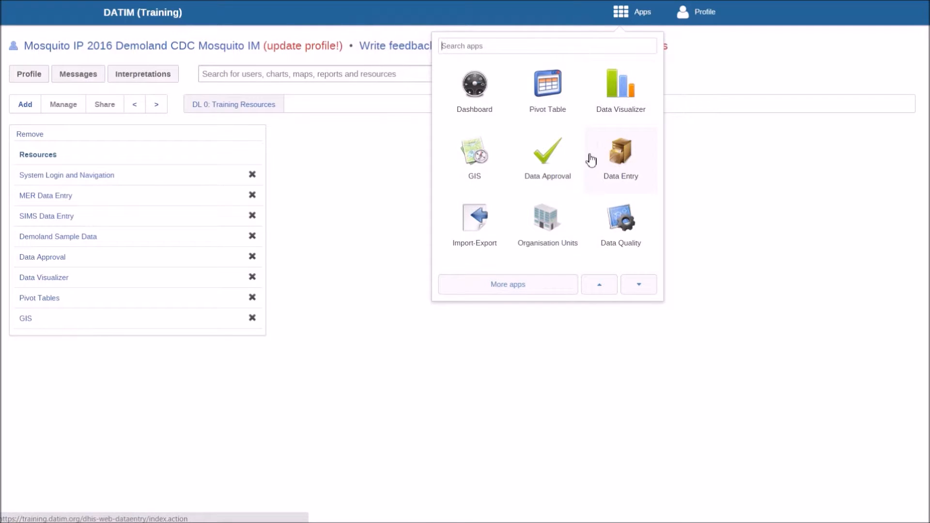
type("repo")
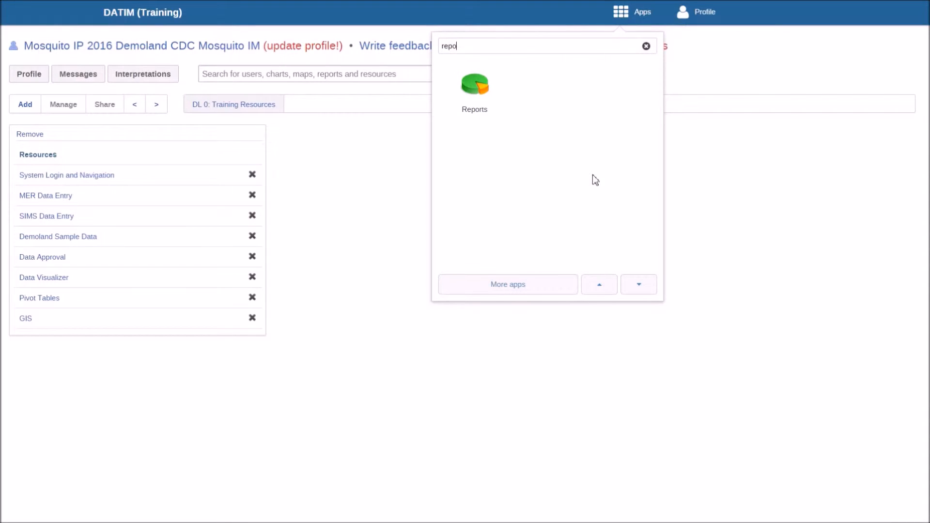
Open the full apps overview, move Reports between GIS and Data Approval, and return to the dashboard.
left_click(516, 286)
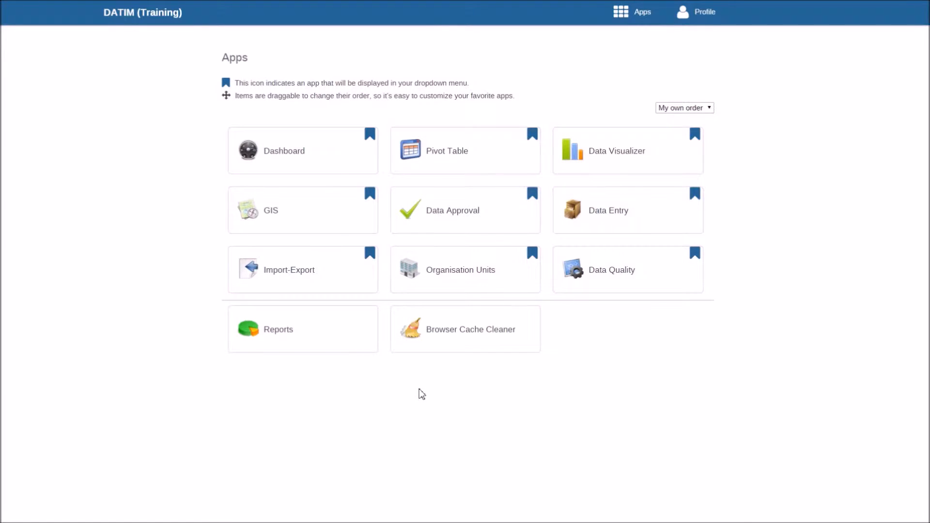
left_click_drag(330, 328, 434, 209)
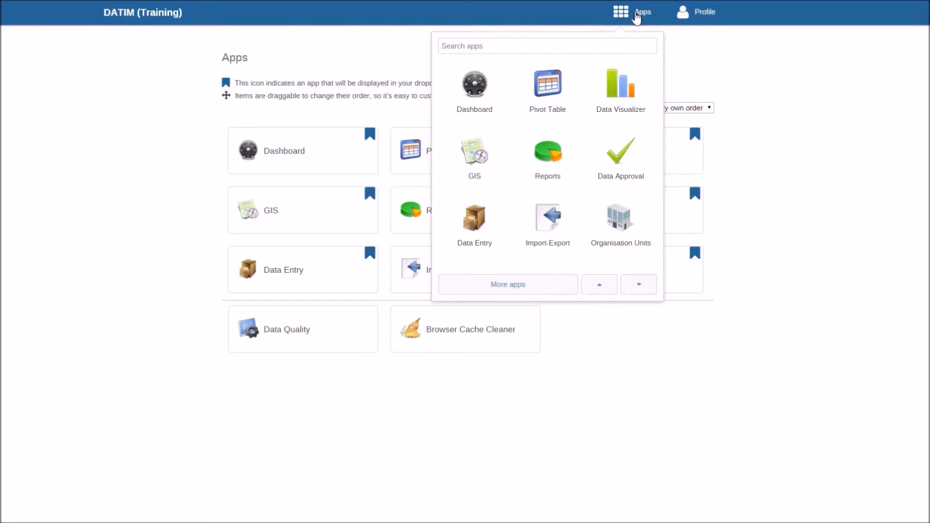
left_click(472, 106)
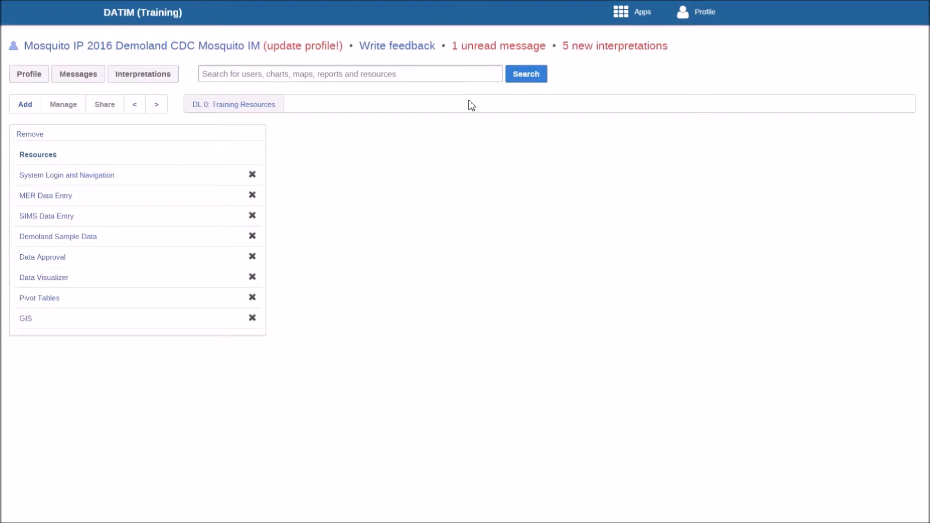
Open the user account details from the profile options and enter the old password.
mouse_move(709, 21)
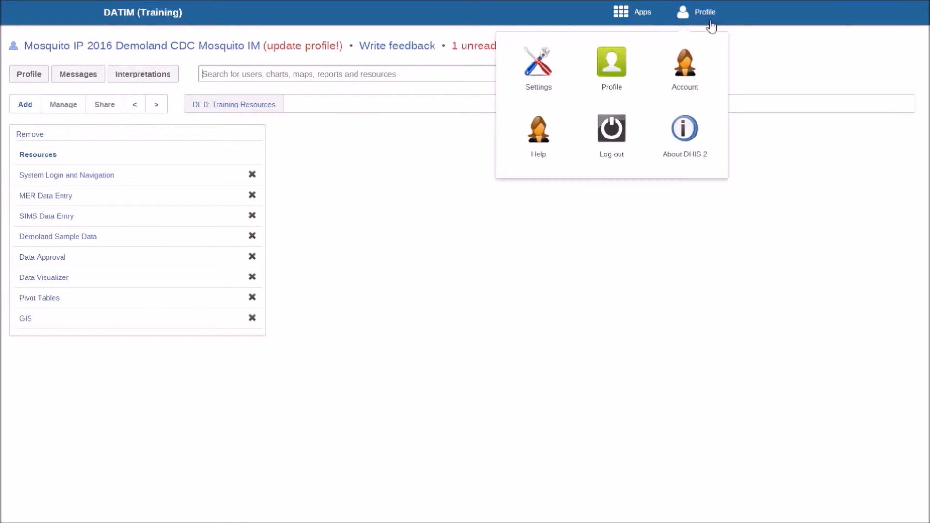
left_click(690, 77)
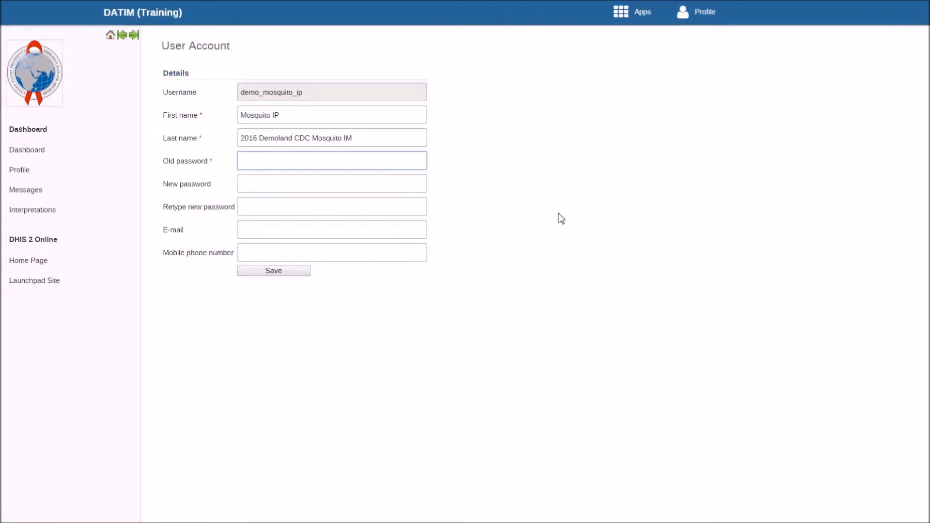
type("•••••••••")
key("Tab")
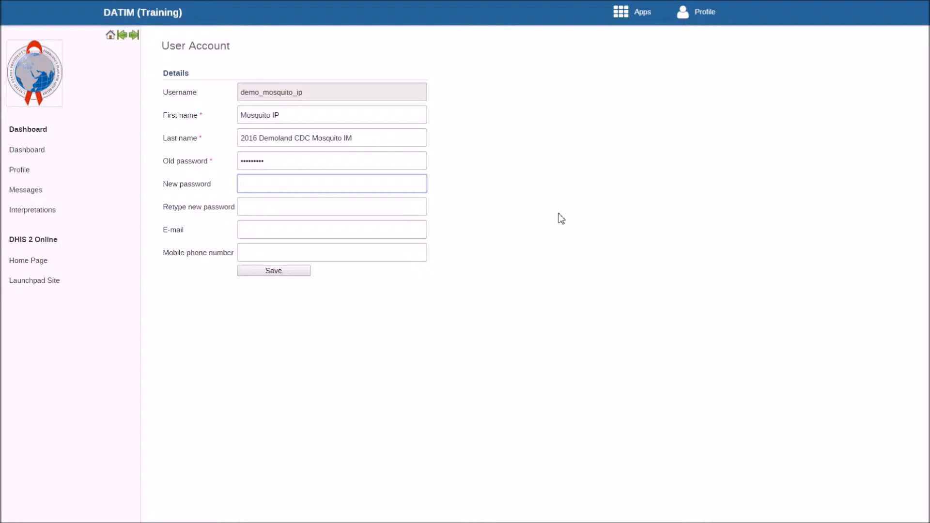
Try entering a new password for the account, retyping it in the New password field.
type("••••••")
key("Tab")
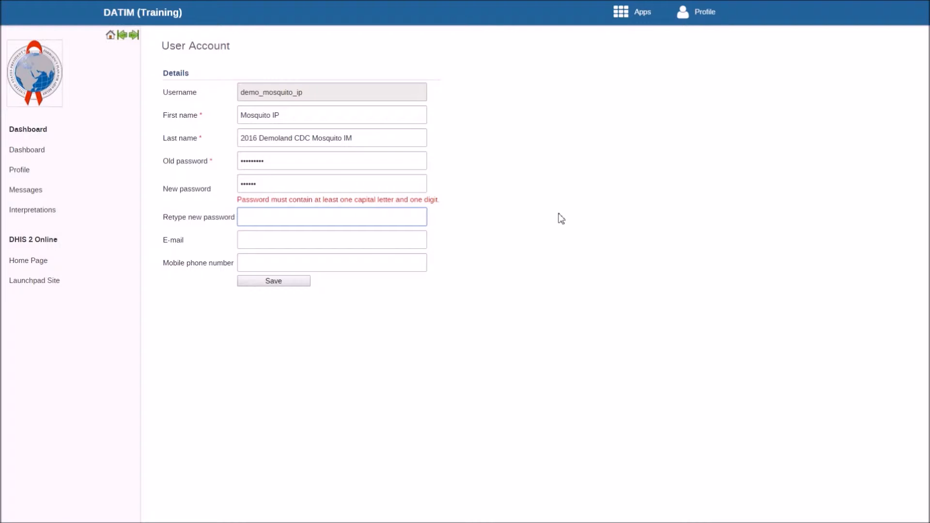
double_click(305, 183)
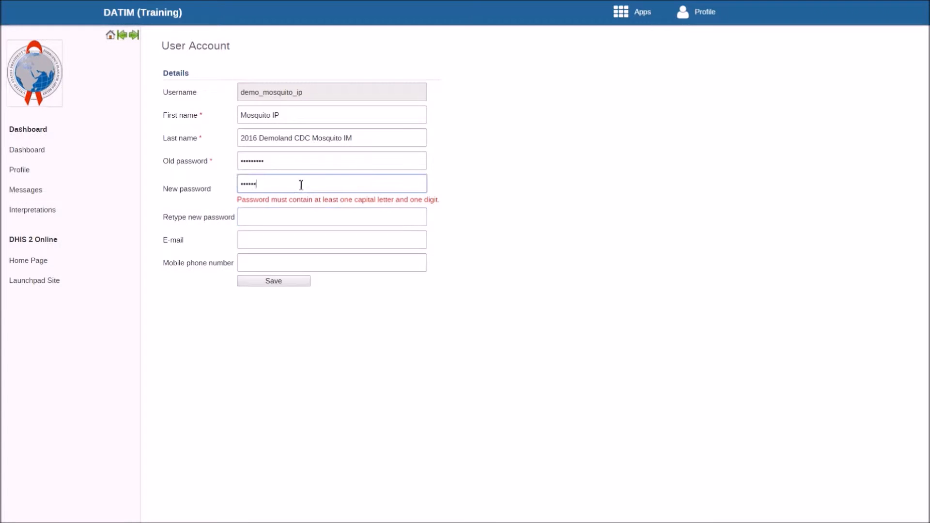
type("••••••")
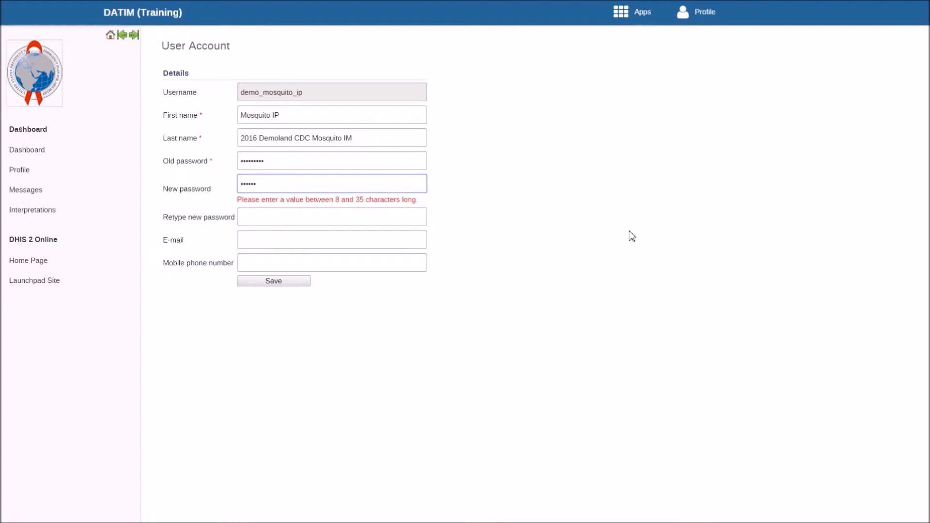
Replace the new password with one of at least 8 characters and repeat it as confirmation.
key("BackSpace")
key("BackSpace")
key("BackSpace")
key("BackSpace")
key("BackSpace")
type("••••")
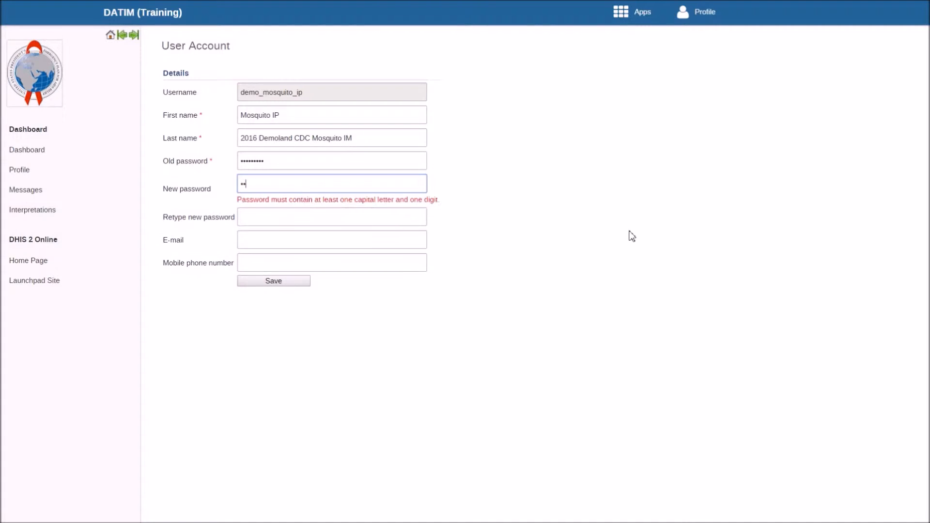
type("••••")
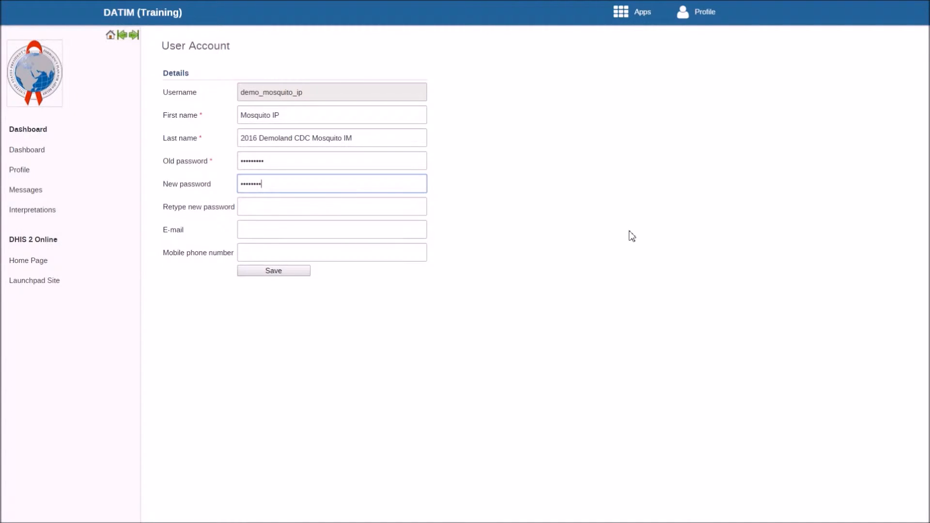
key("Tab")
type("••••••")
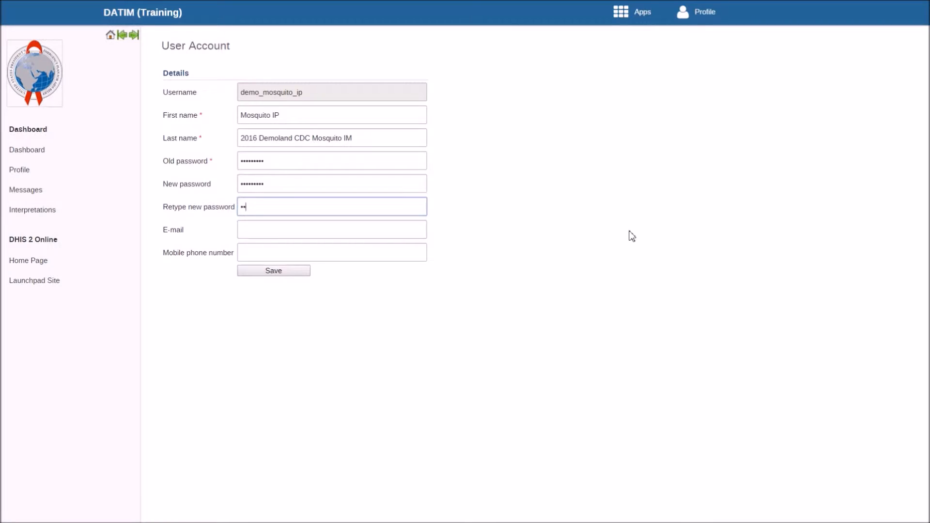
type("•••")
Fill in the account's e-mail address and submit the account changes.
left_click(382, 229)
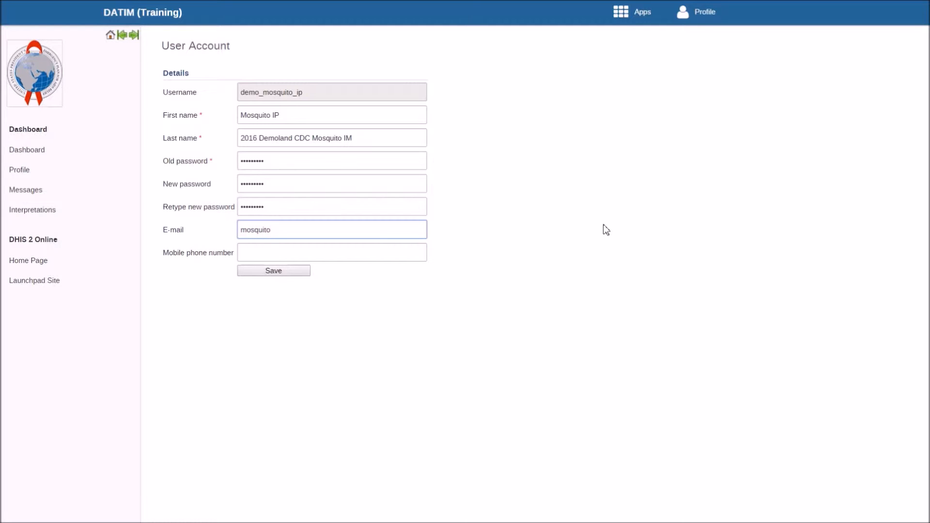
left_click(535, 269)
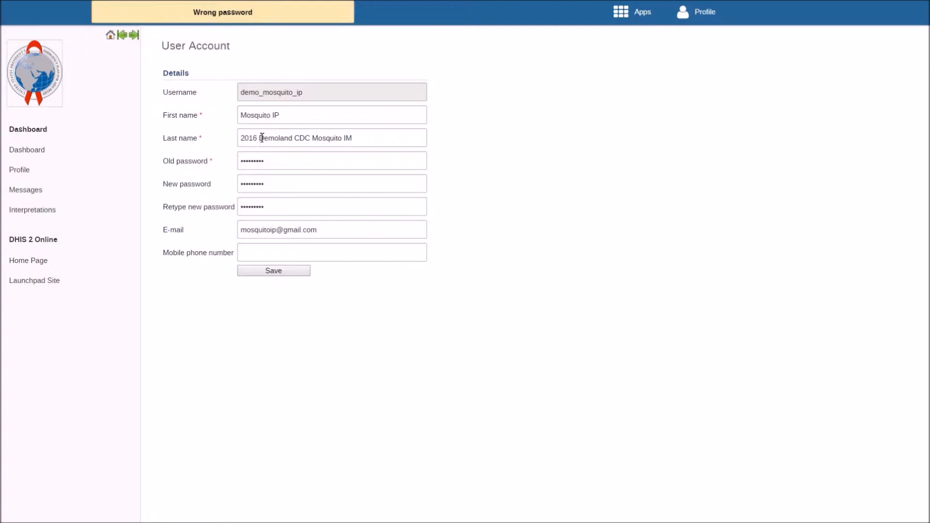
Re-enter the old password and try to save the user account again.
left_click_drag(272, 164, 214, 158)
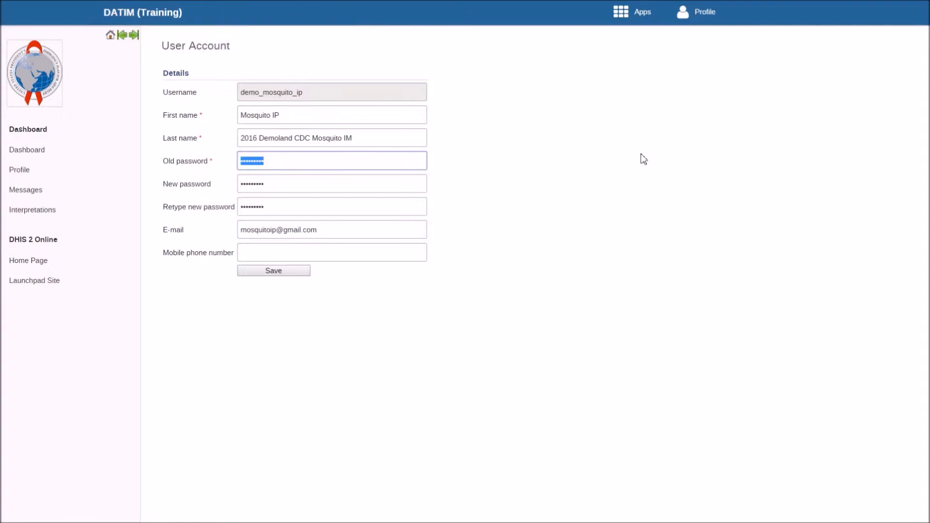
type("•••••••••")
left_click(608, 184)
left_click(300, 273)
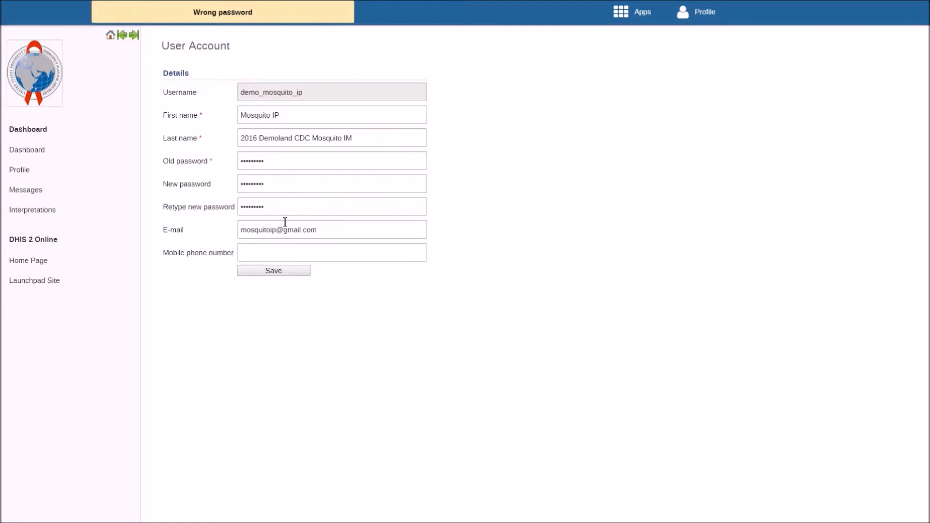
Correct the old password in the user account form and save the changes.
left_click_drag(282, 162, 242, 161)
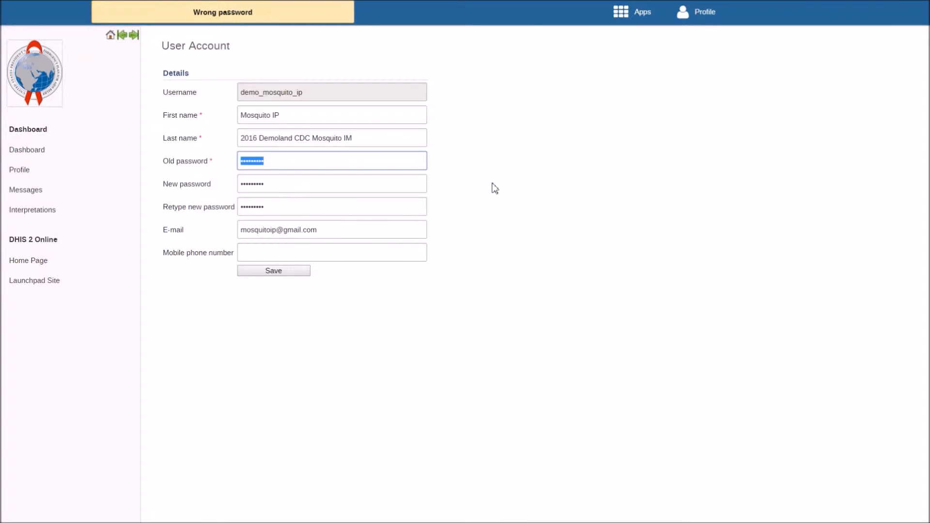
type("••••••••")
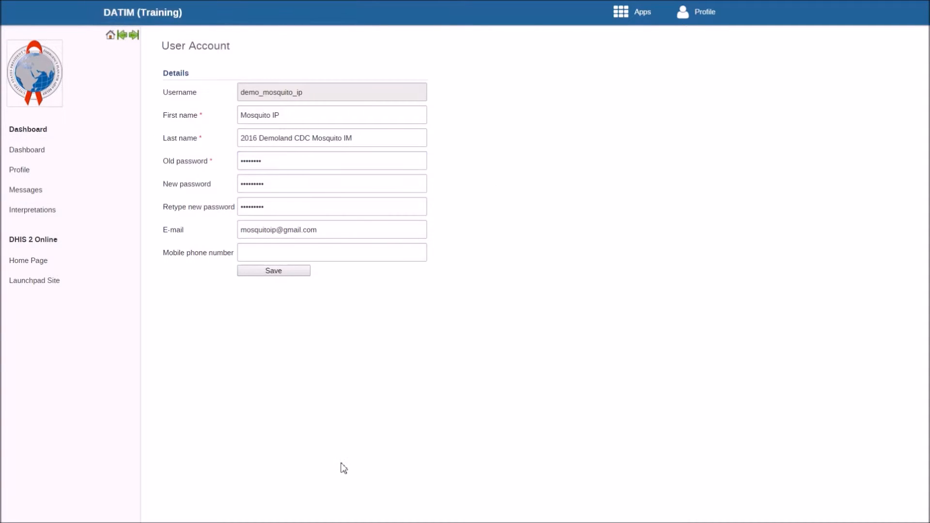
left_click_drag(278, 190, 226, 186)
left_click(387, 277)
left_click(283, 272)
Return to the dashboard, search the apps for "data e" and open Data Entry.
mouse_move(639, 19)
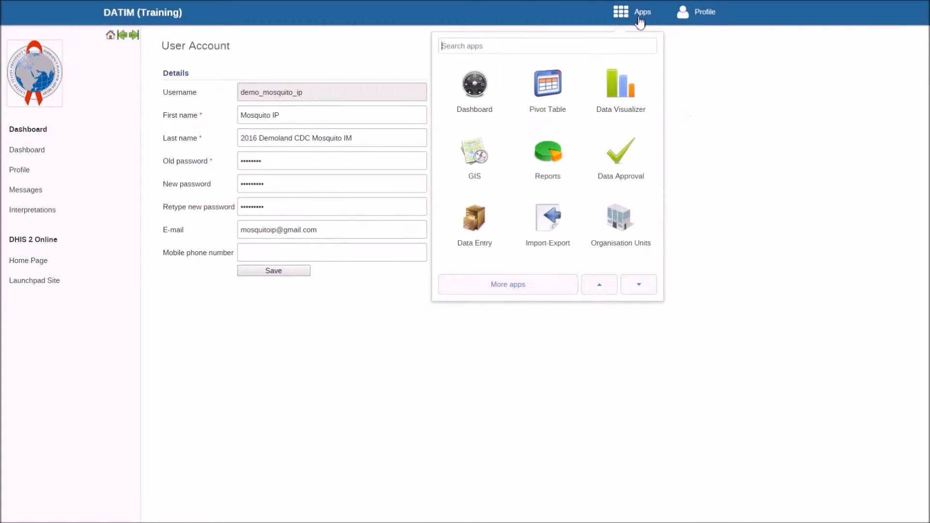
left_click(484, 99)
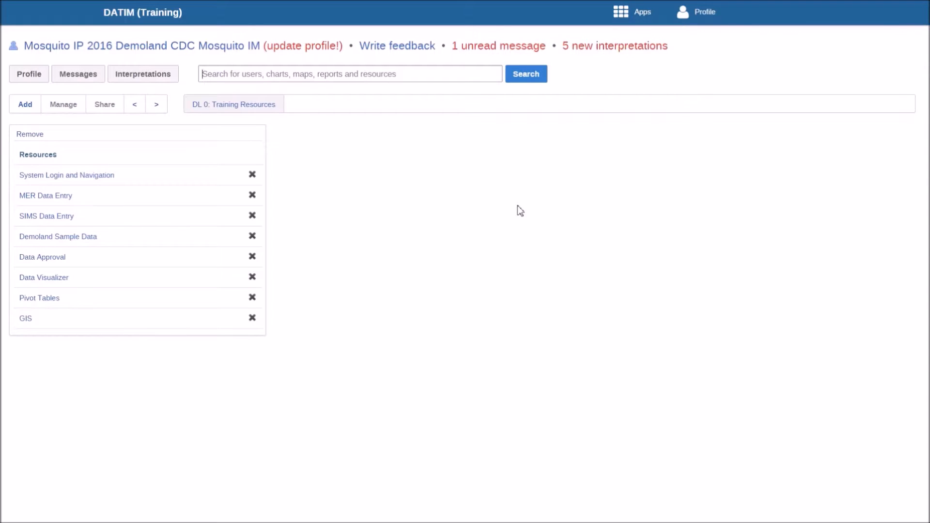
mouse_move(615, 22)
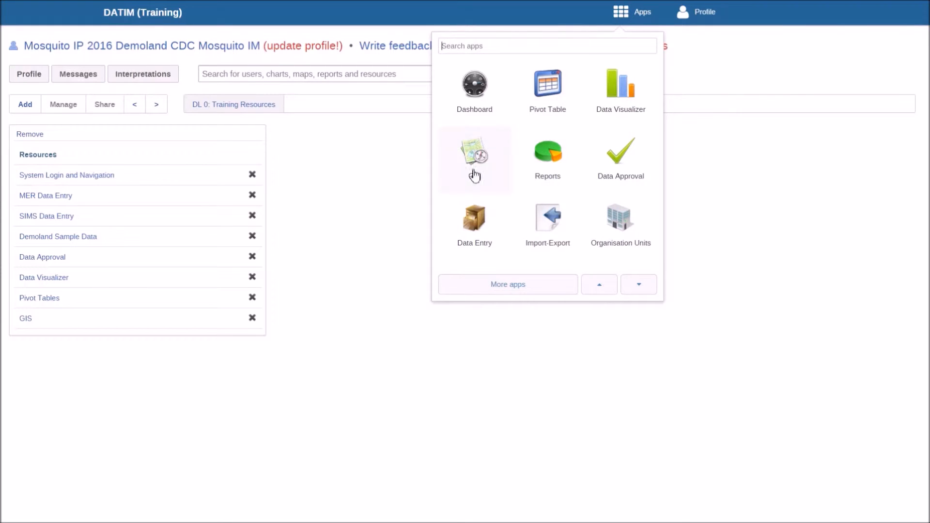
type("da")
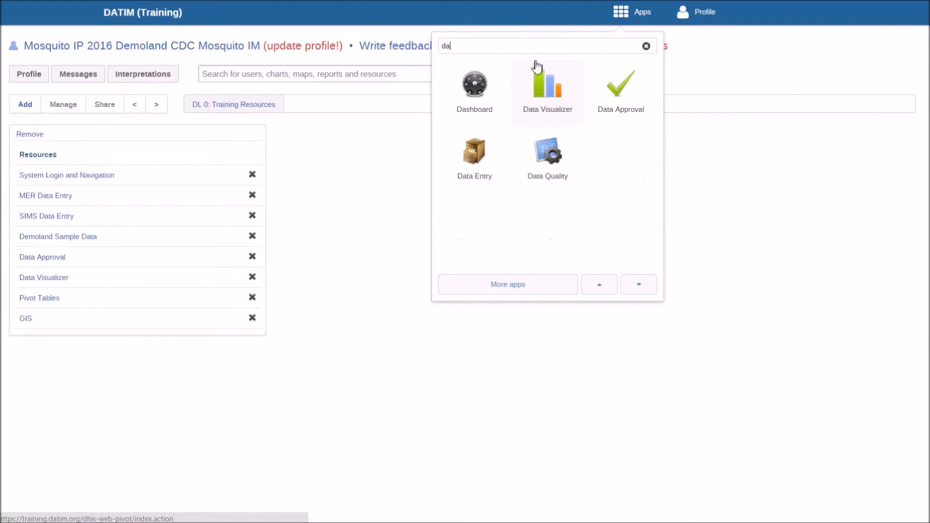
type("ta e")
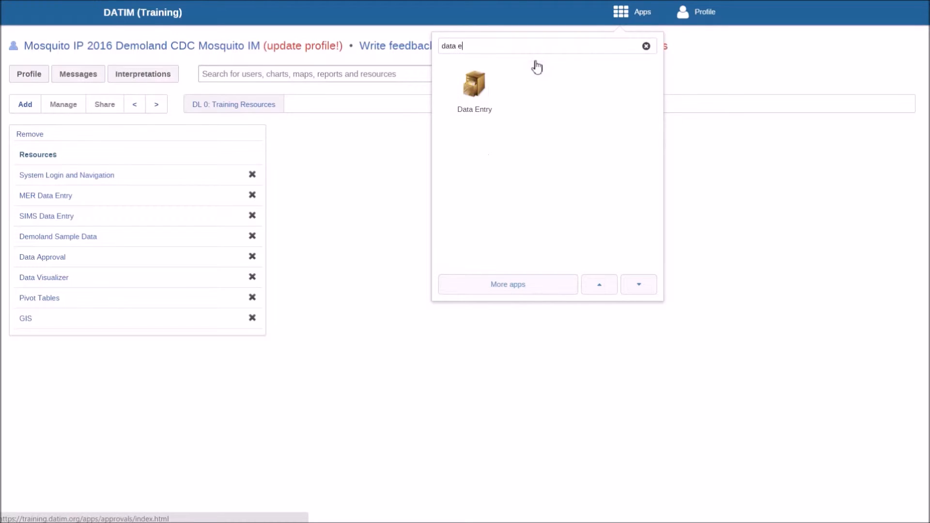
left_click(478, 97)
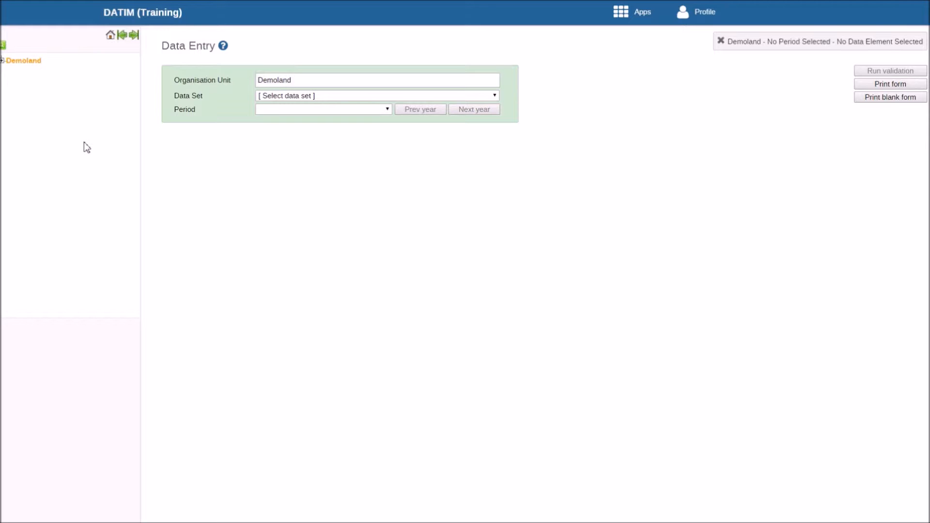
Expand Demoland, Animal Region and Insect District in the organisation unit hierarchy and select Mosquito Site.
left_click(2, 61)
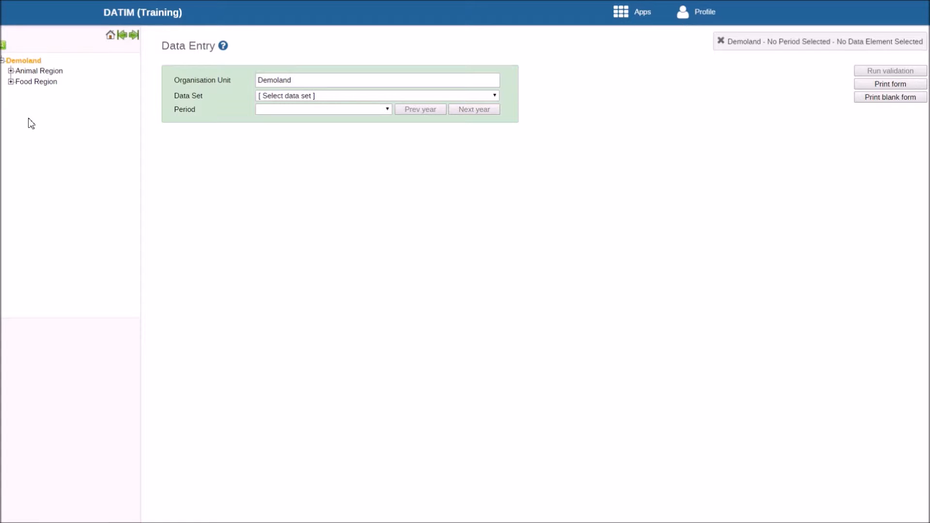
left_click(11, 71)
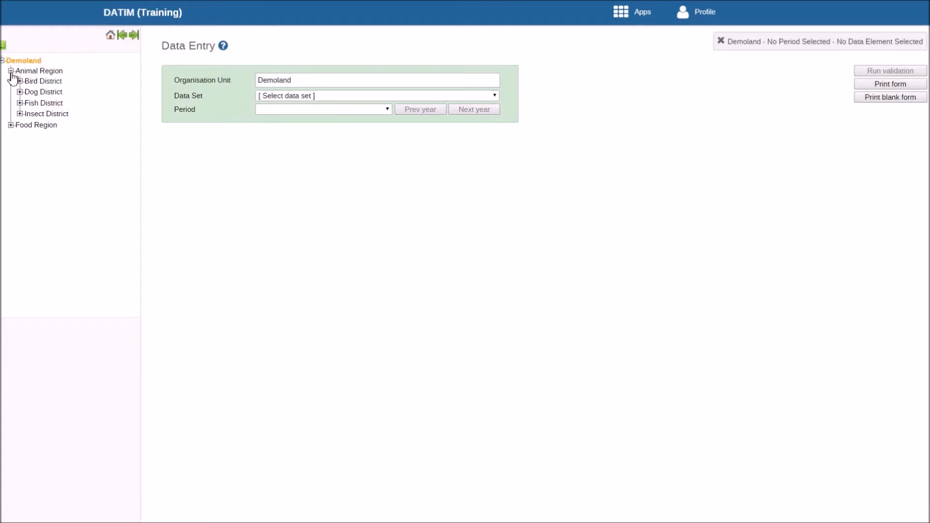
left_click(20, 114)
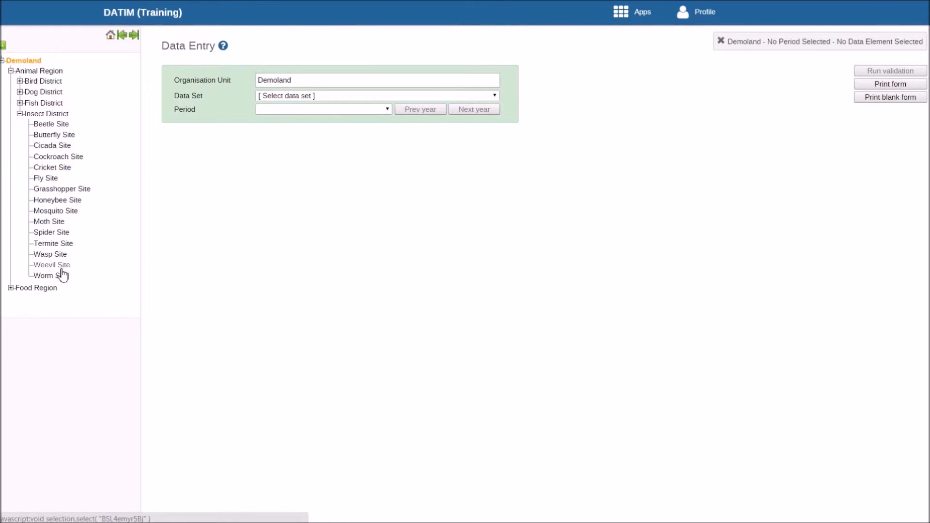
left_click(62, 212)
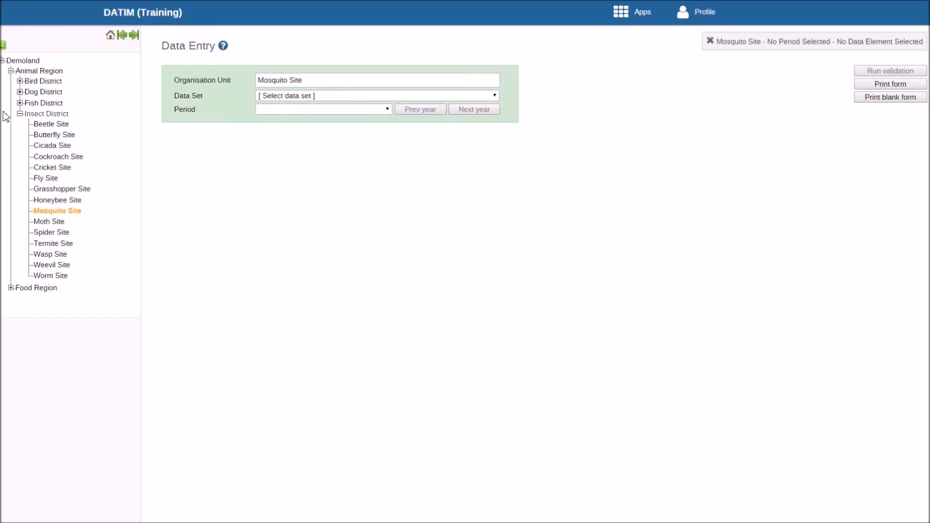
Collapse the organisation unit tree back to Demoland and select Mosquito Site by searching for "mosquito".
left_click(11, 71)
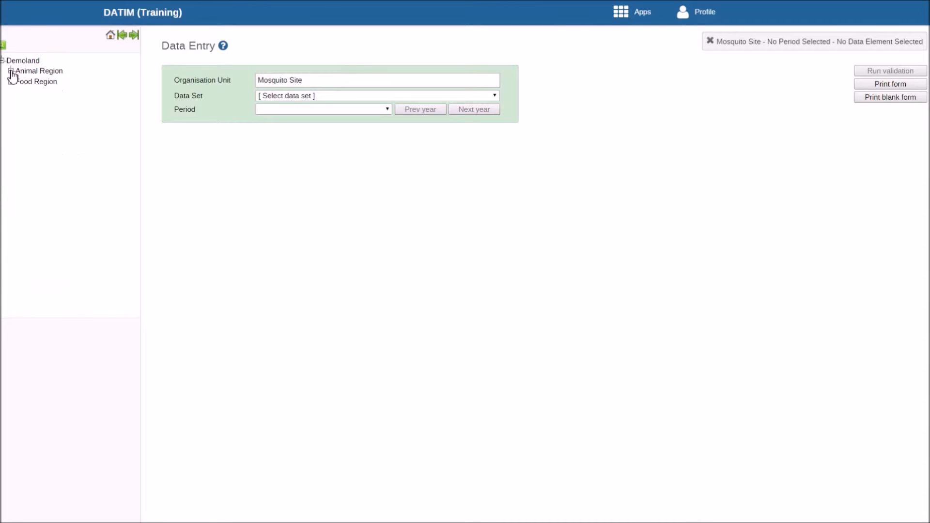
left_click(2, 60)
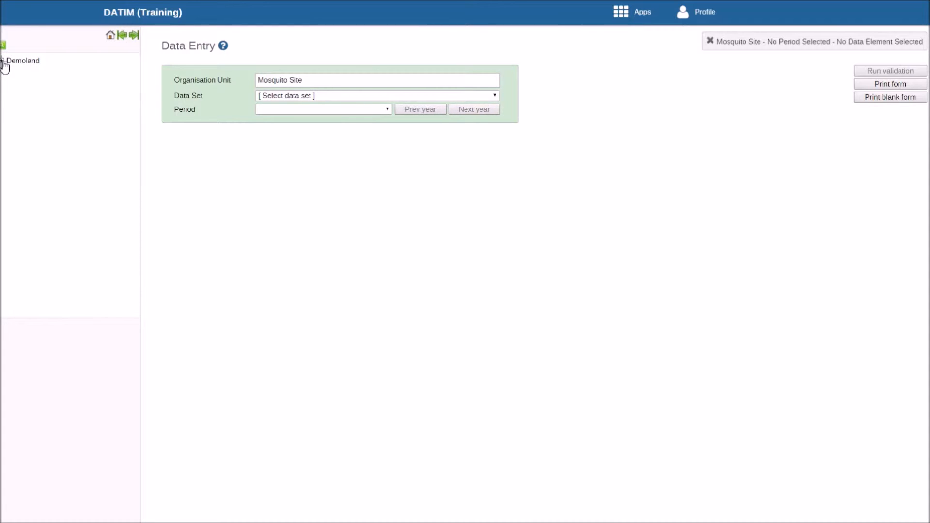
left_click(3, 46)
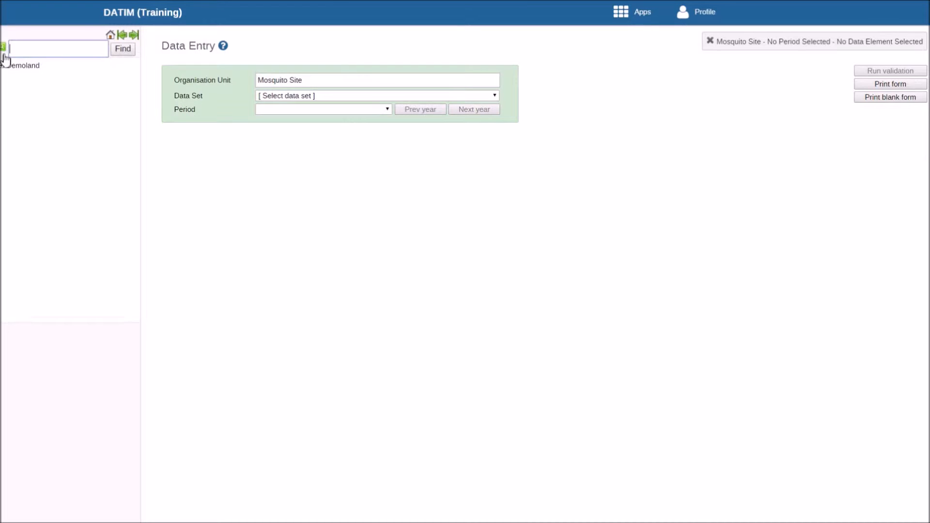
type("mosquito")
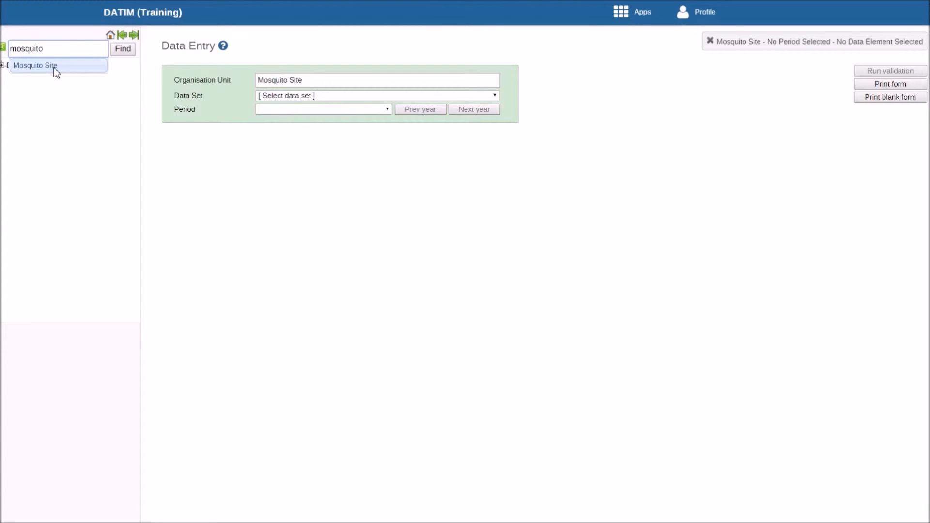
left_click(56, 71)
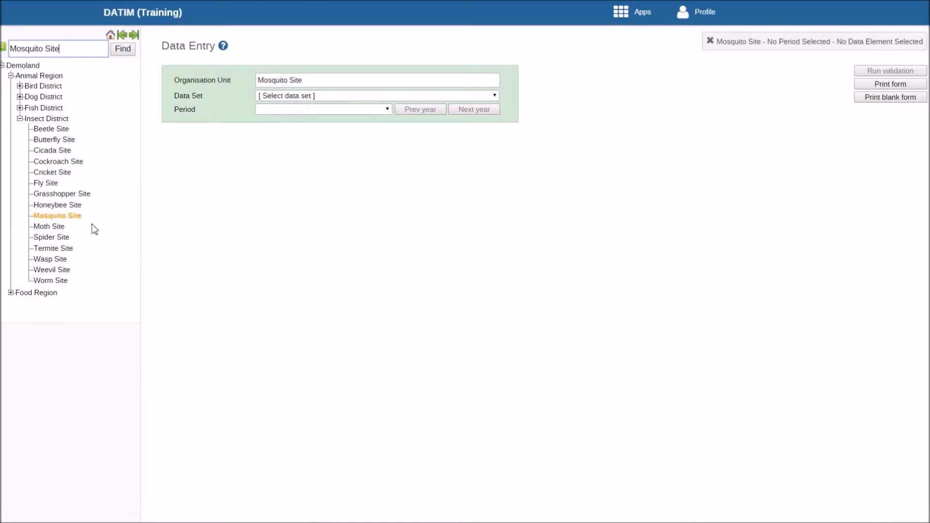
Choose the data set MER Targets: Facility Based with the period October 2015 - September 2016.
left_click(495, 96)
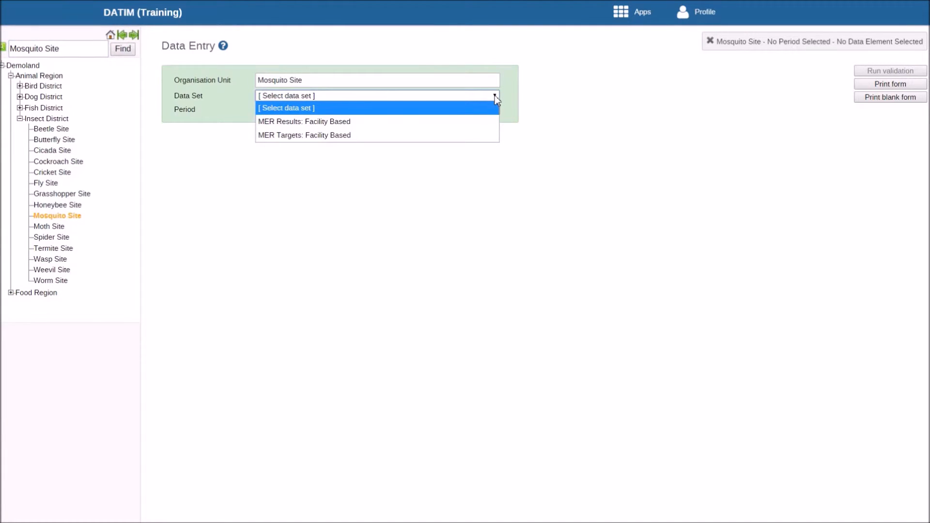
left_click(456, 136)
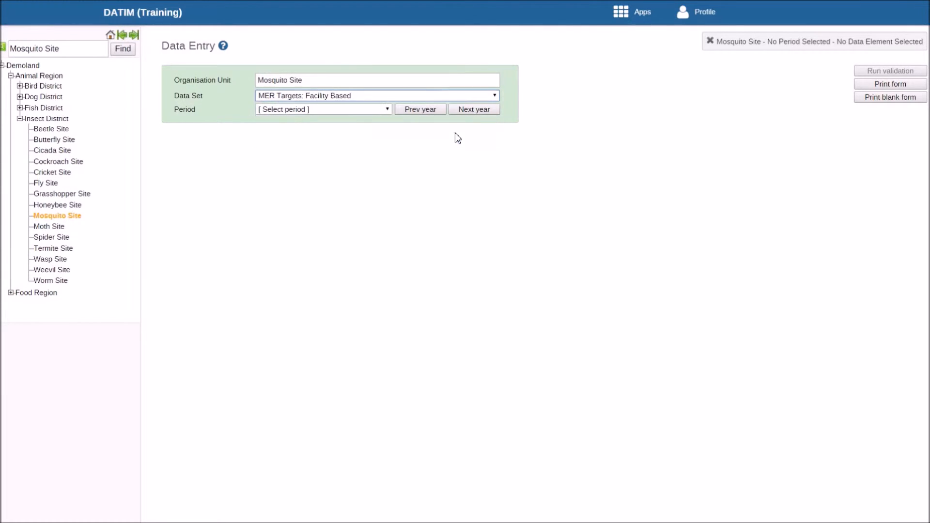
left_click(388, 109)
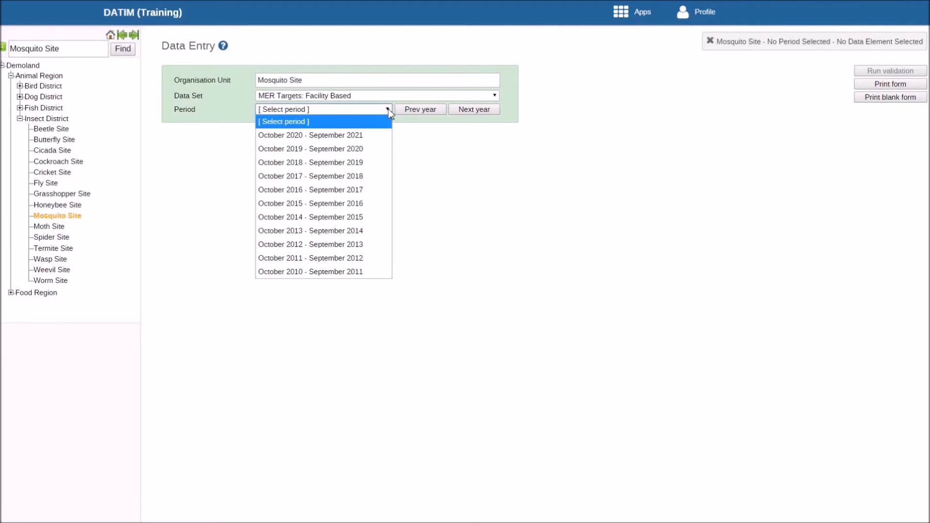
left_click(364, 203)
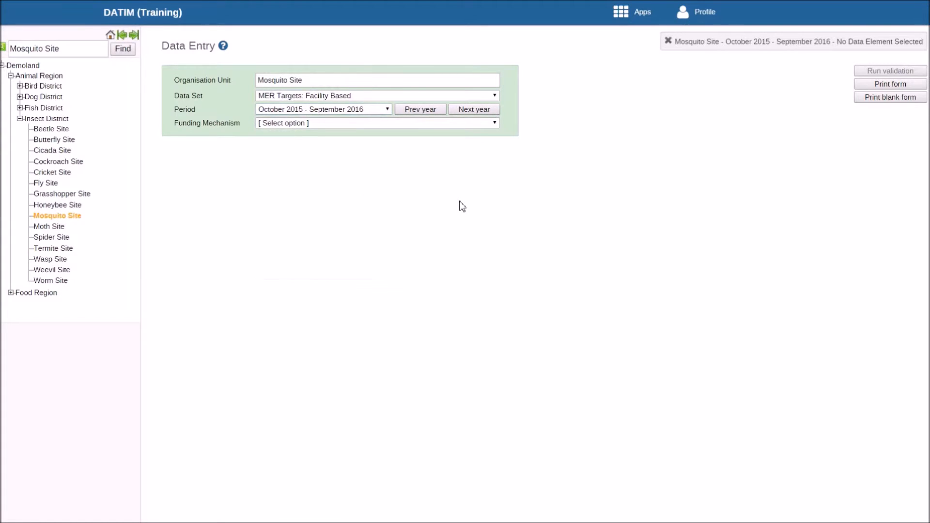
Load the MER Results: Facility Based form for January - March 2015 with the funding mechanism 2016 Demoland CDC Mosquito IM.
left_click(495, 96)
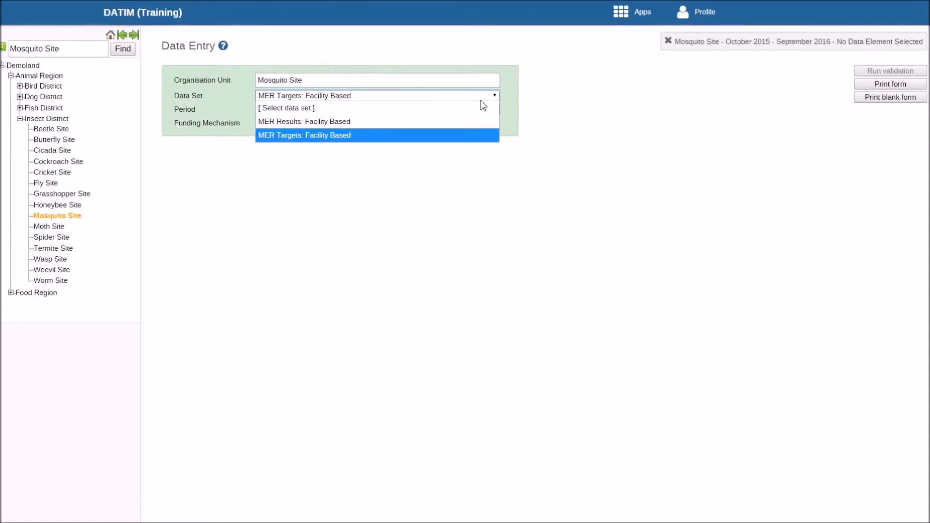
left_click(439, 122)
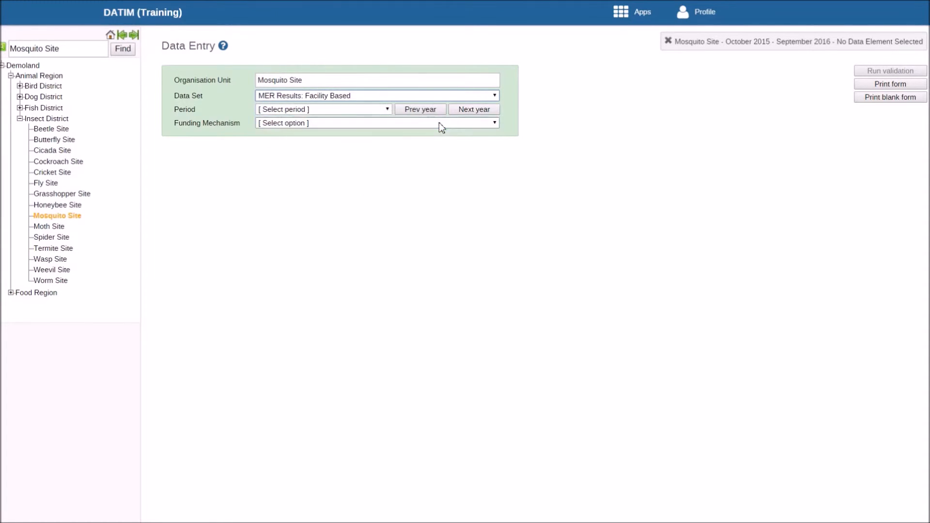
left_click(386, 109)
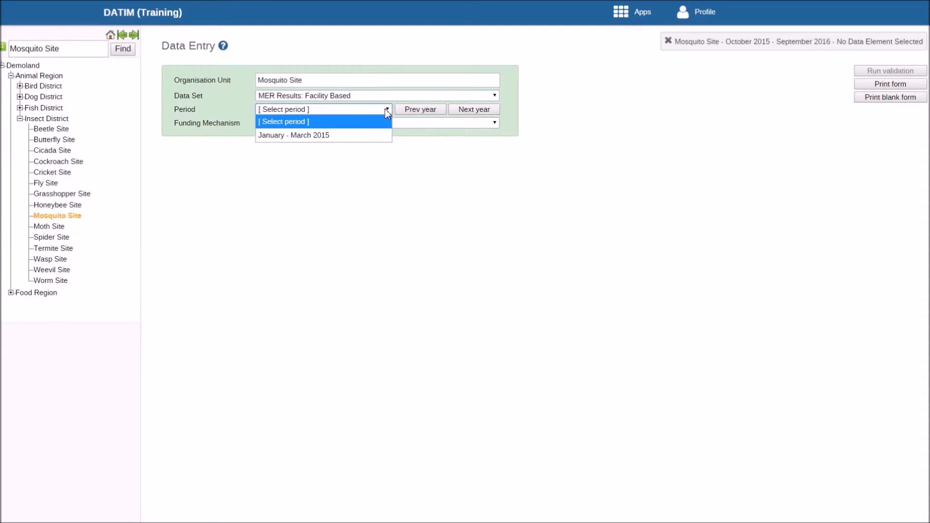
left_click(373, 137)
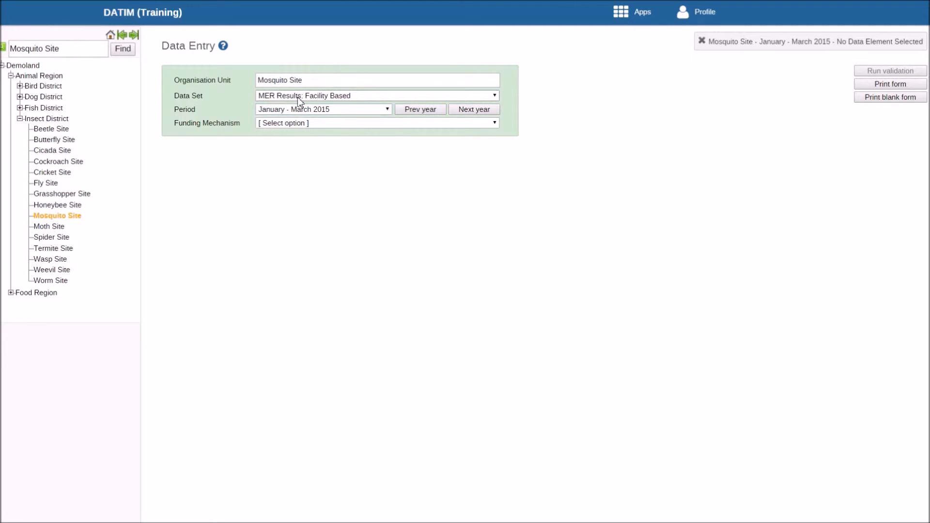
left_click(310, 127)
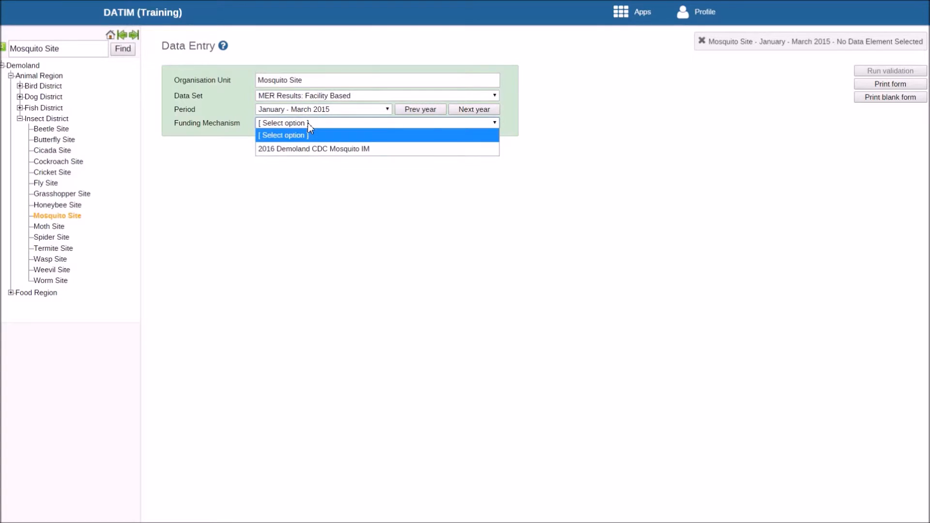
left_click(316, 149)
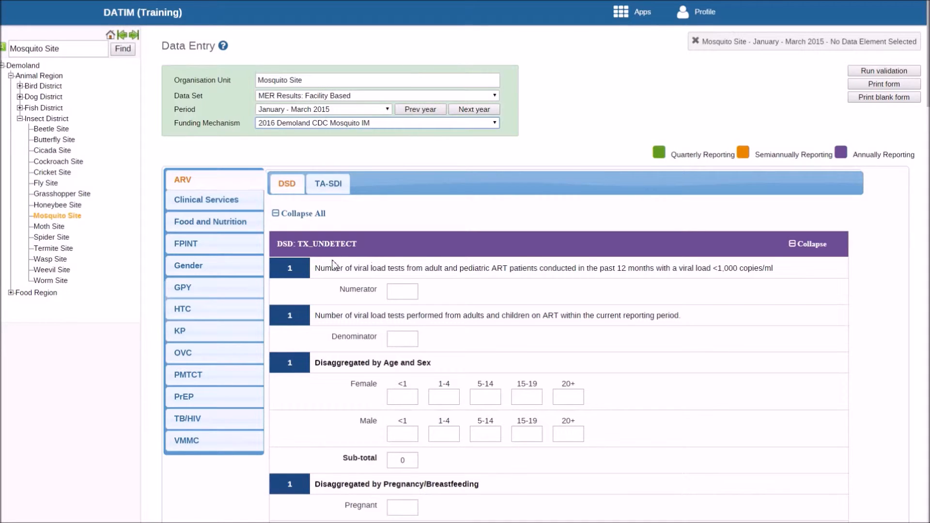
Collapse and re-expand the ARV form's DSD indicator sections, both all together and TX_UNDETECT on its own.
left_click(301, 214)
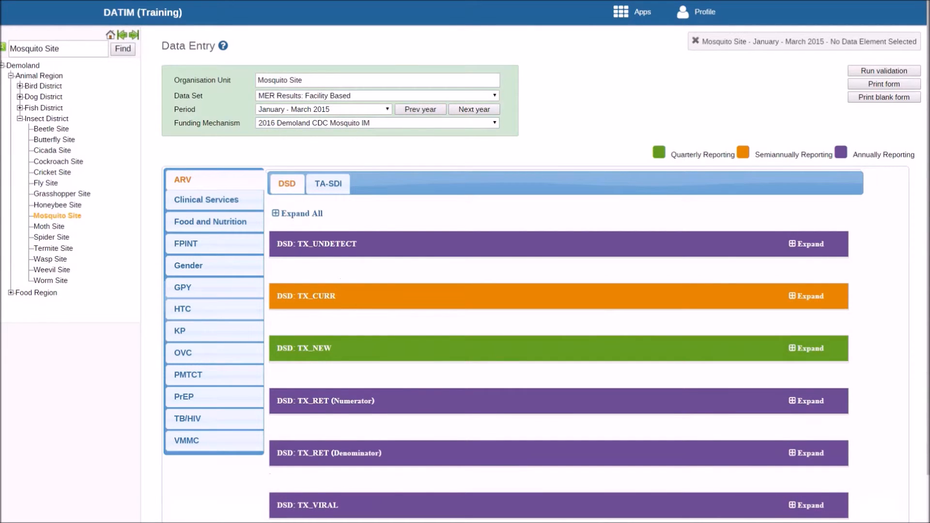
scroll(611, 188, "down", 2)
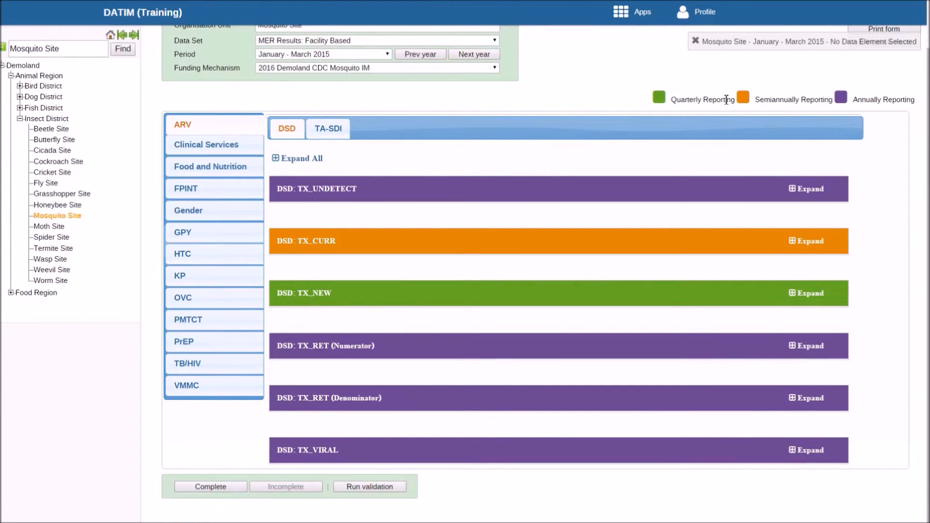
left_click(806, 198)
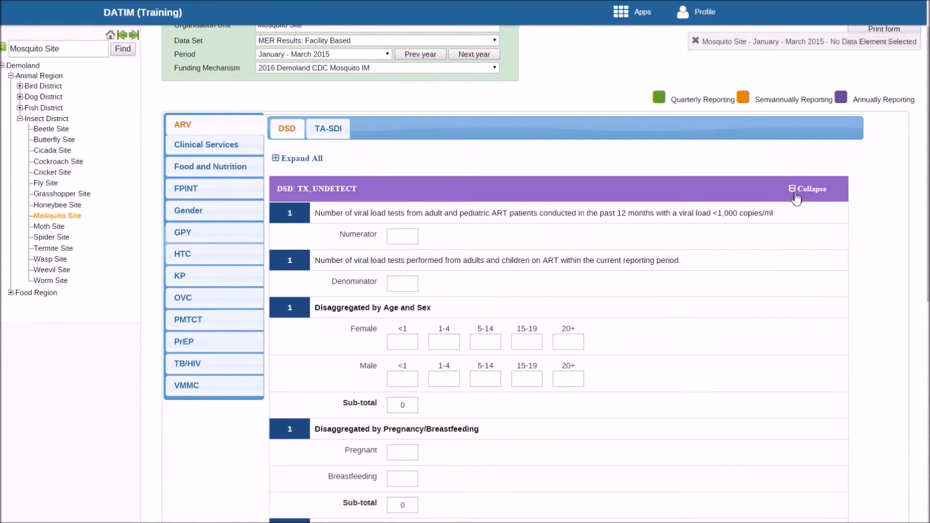
left_click(797, 198)
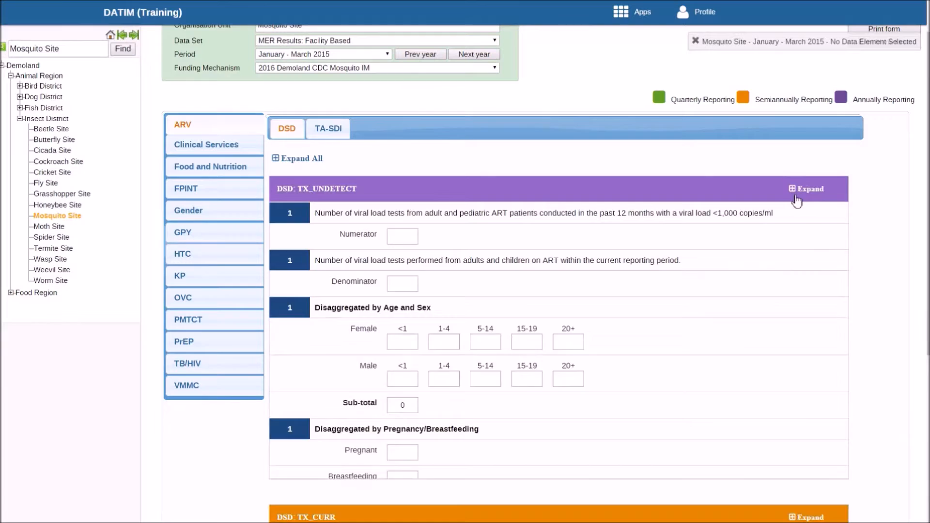
left_click(291, 163)
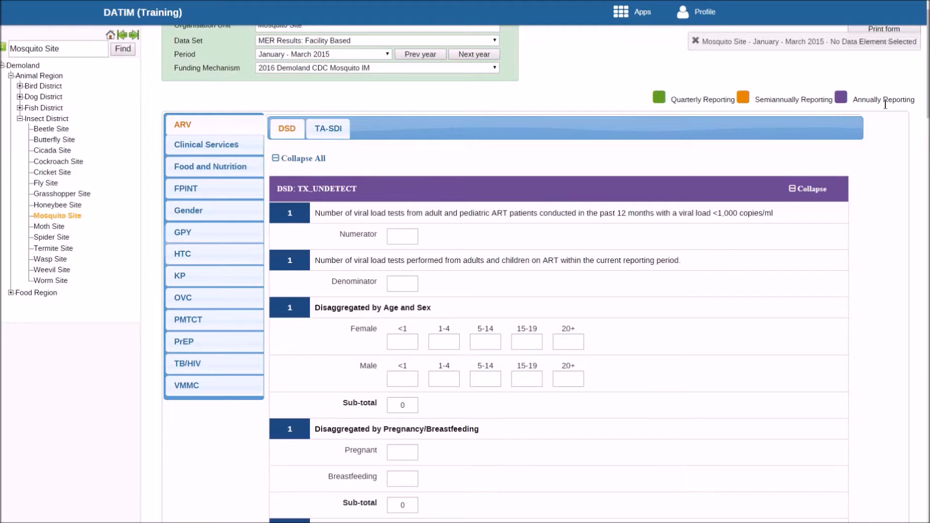
scroll(545, 266, "down", 1)
scroll(298, 400, "up", 2)
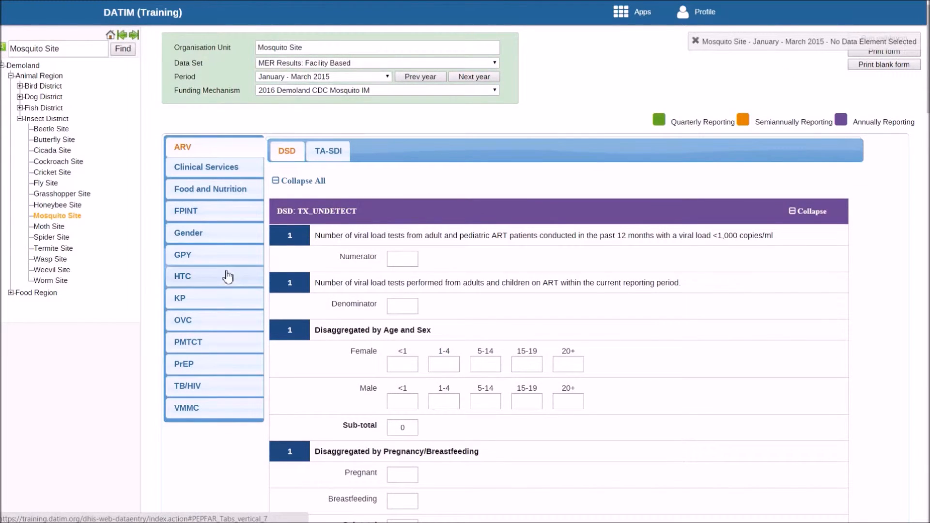
Look through the HTC form, comparing its DSD and TA-SDI versions, and return to DSD.
left_click(193, 278)
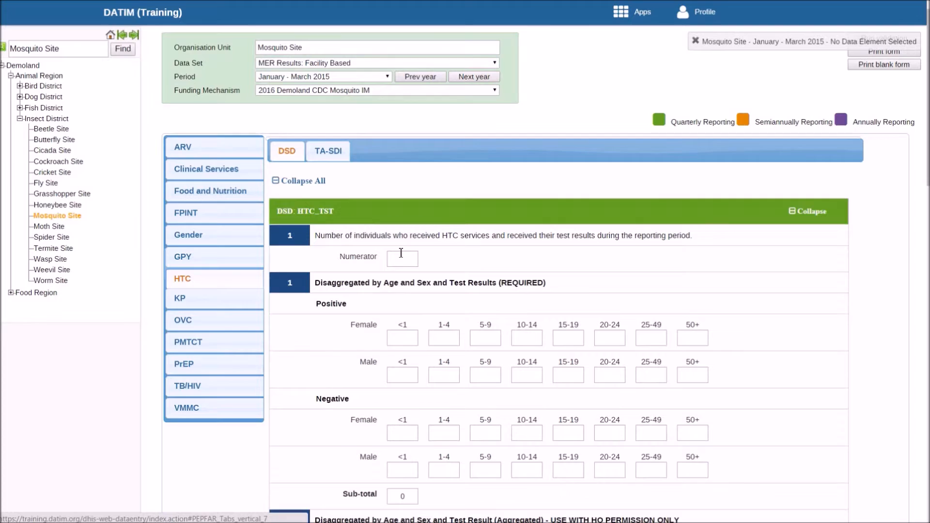
scroll(925, 411, "down", 14)
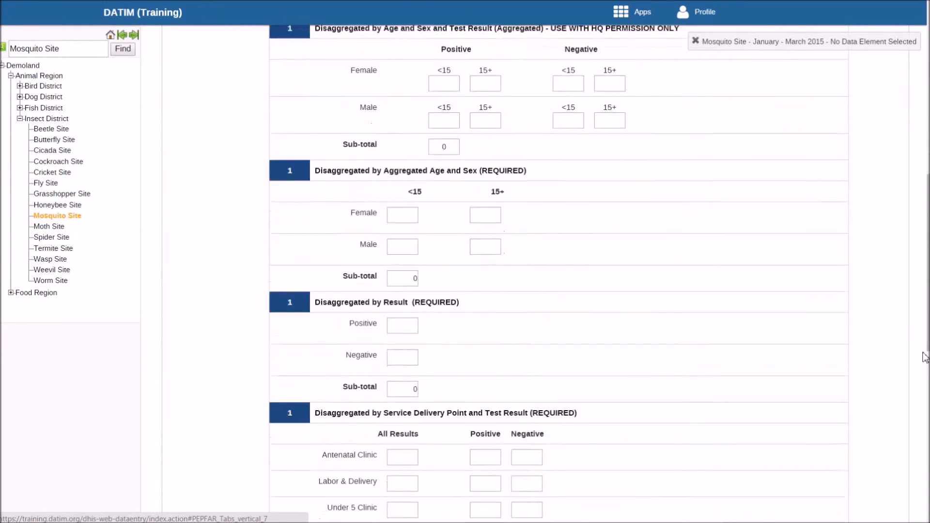
scroll(924, 421, "down", 4)
scroll(924, 422, "up", 20)
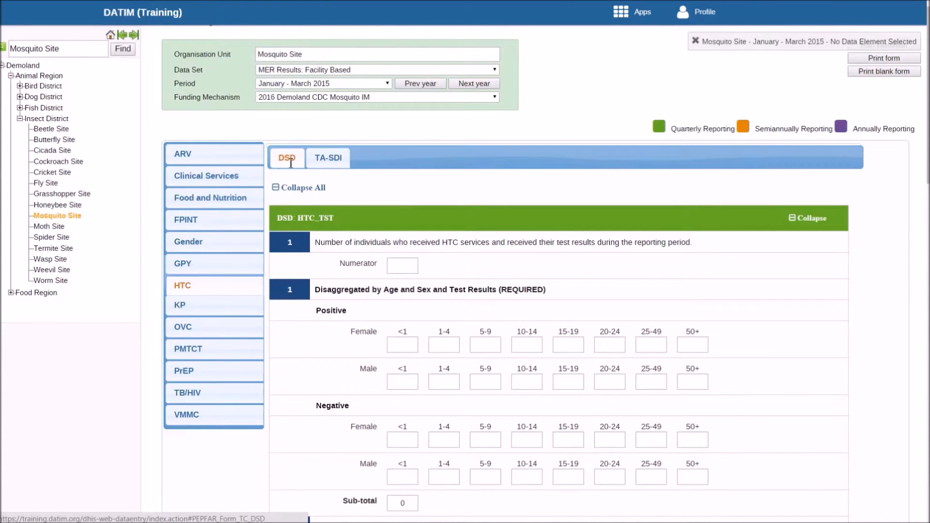
left_click(334, 161)
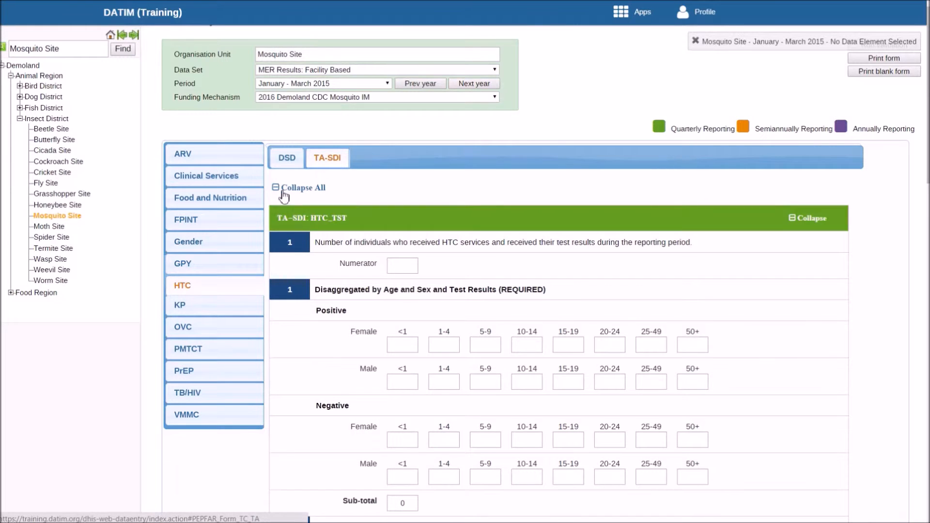
left_click(286, 159)
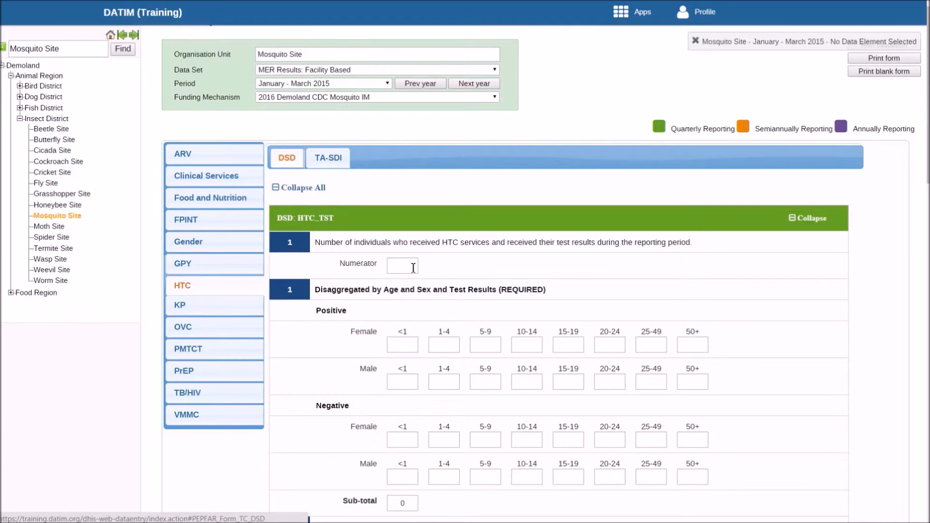
Enter 100 as the numerator of DSD: TX_UNDETECT in the ARV form, checking the name of the selected data element.
left_click(182, 154)
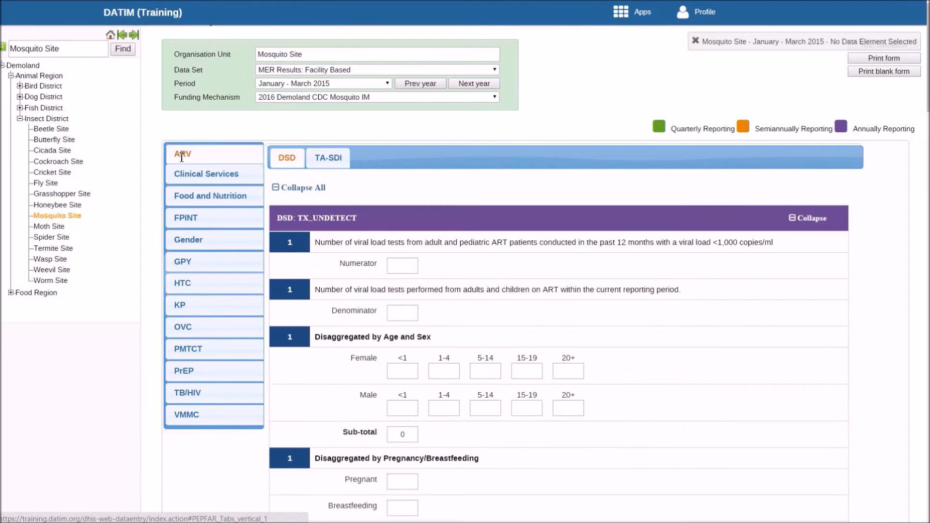
left_click(408, 266)
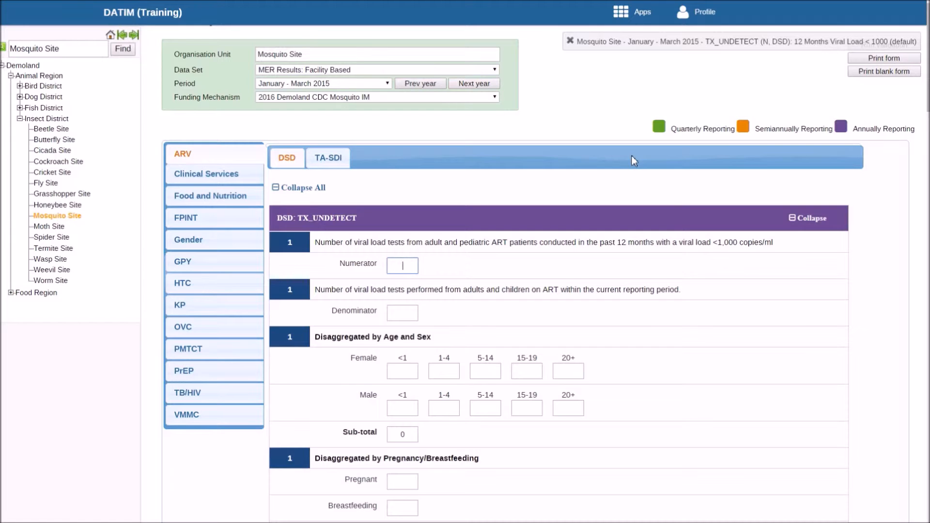
left_click(407, 265)
left_click_drag(706, 44, 794, 45)
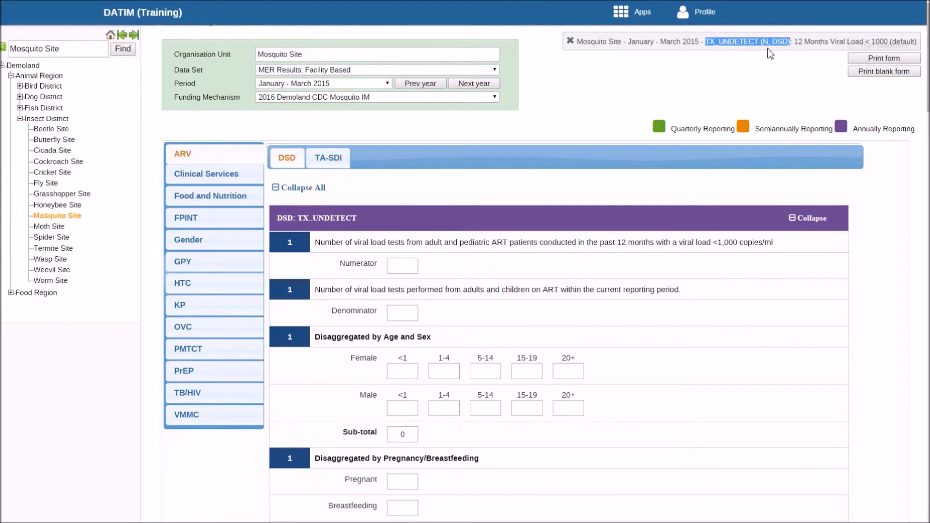
left_click(791, 103)
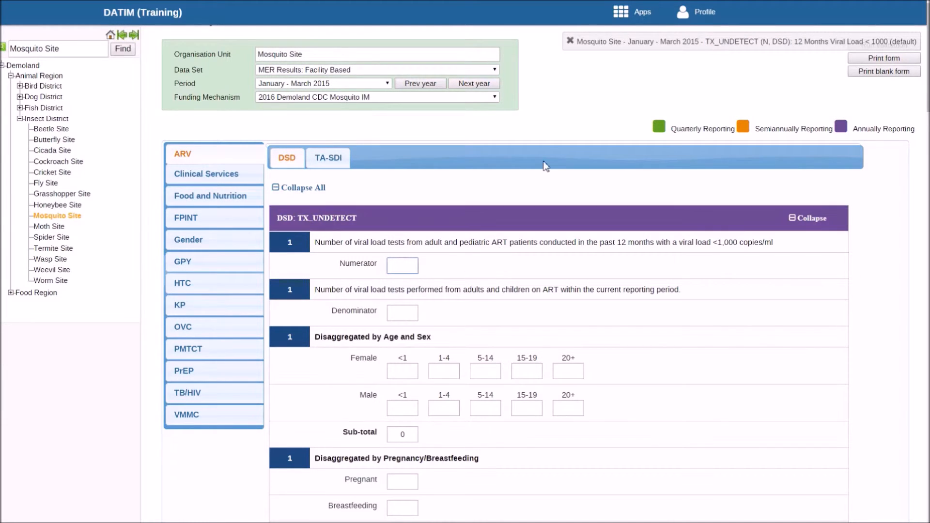
type("100")
key("Tab")
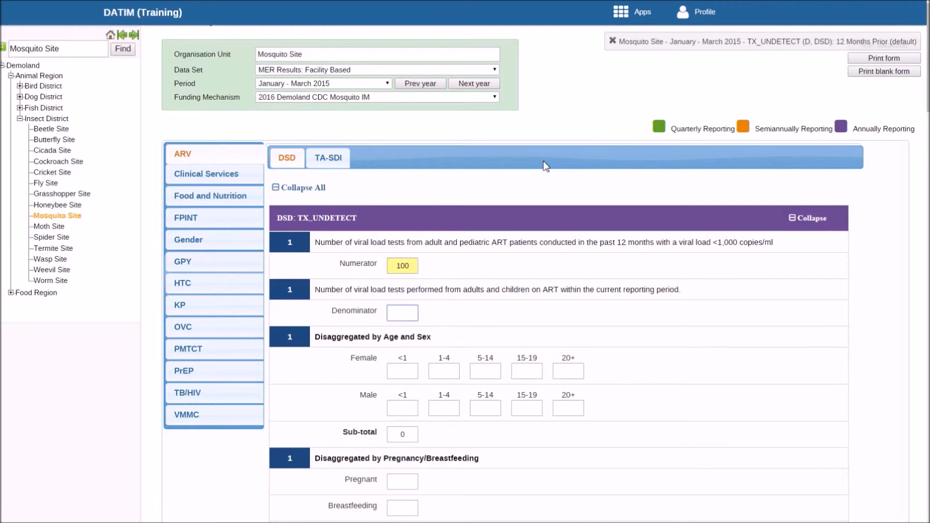
Enter 10 for each of the five female age groups in the TX_UNDETECT age and sex disaggregation.
key("Tab")
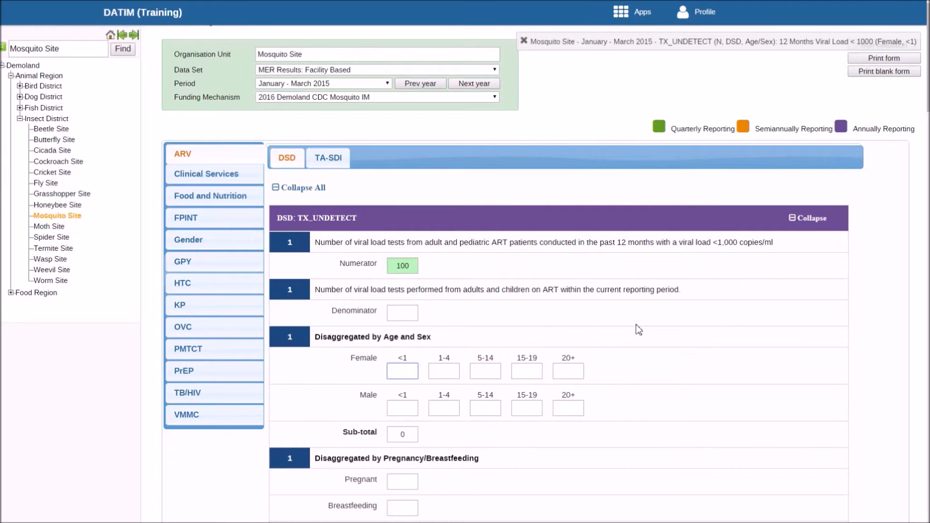
type("10")
key("Tab")
type("10")
key("Tab")
type("10")
key("Tab")
type("10")
key("Tab")
type("10")
key("Tab")
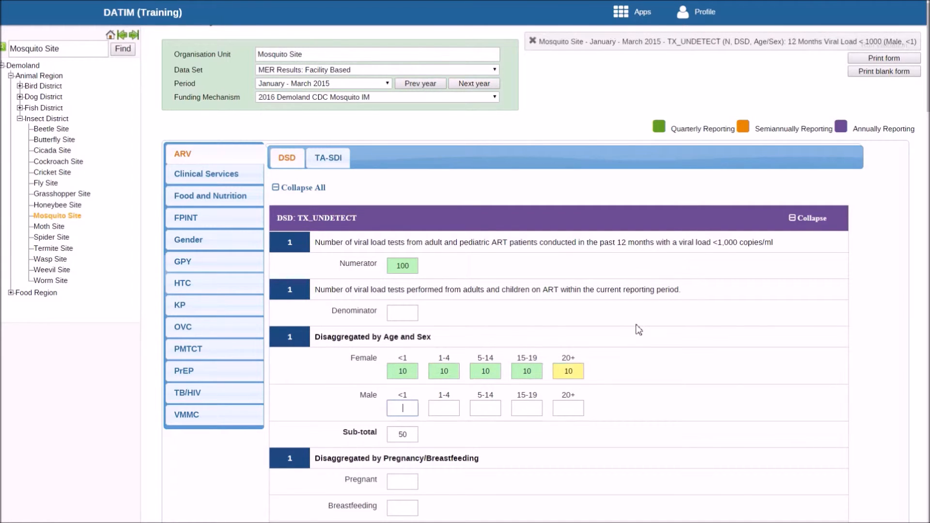
Enter 10 for each of the five male age groups in the TX_UNDETECT age and sex disaggregation.
type("10")
key("Tab")
type("10")
key("Tab")
type("10")
key("Tab")
type("10")
key("Tab")
type("10")
key("Tab")
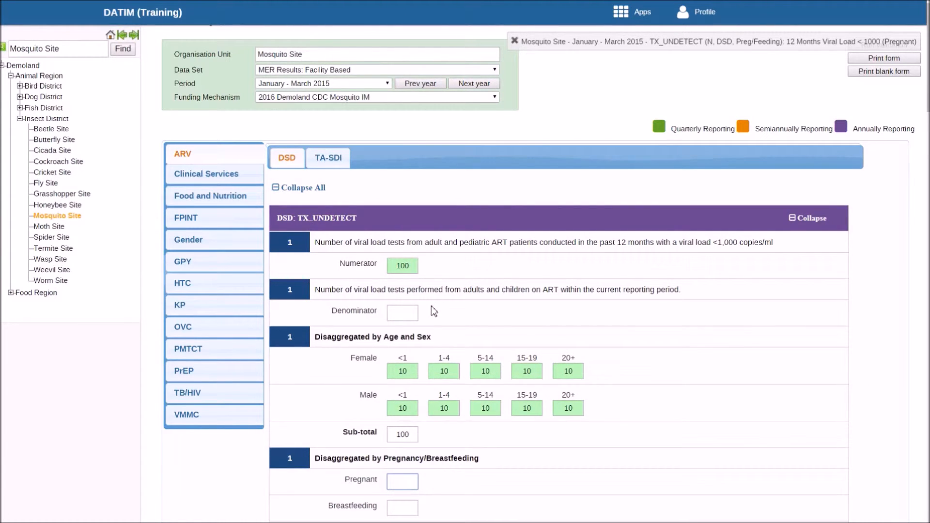
Enter 100 as the denominator of DSD: TX_UNDETECT.
left_click(404, 316)
type("100")
key("Tab")
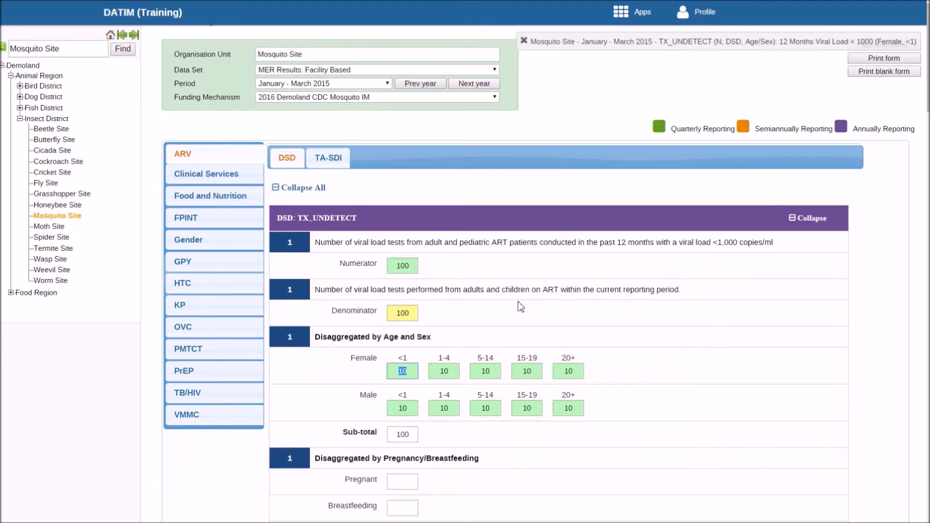
Change the male 20+ value in the TX_UNDETECT age and sex disaggregation to 19.
left_click(580, 407)
key("BackSpace")
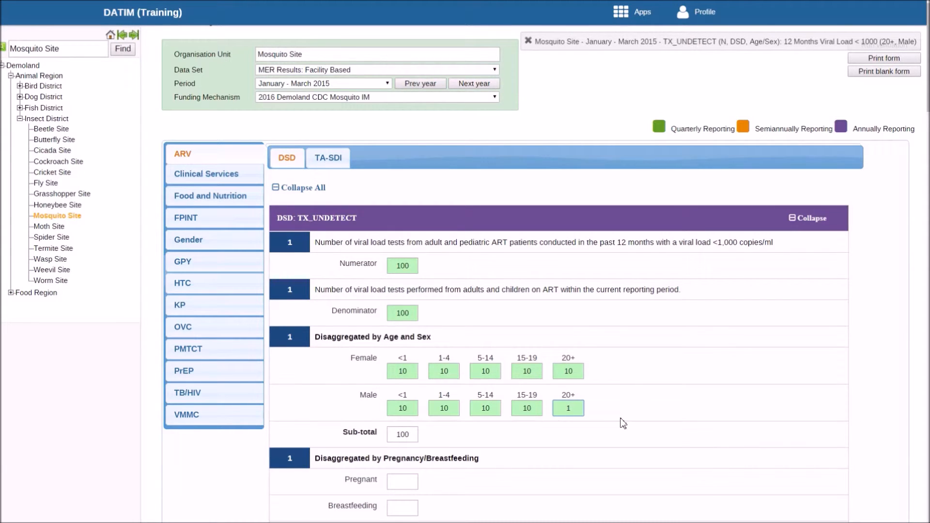
type("9")
left_click(624, 423)
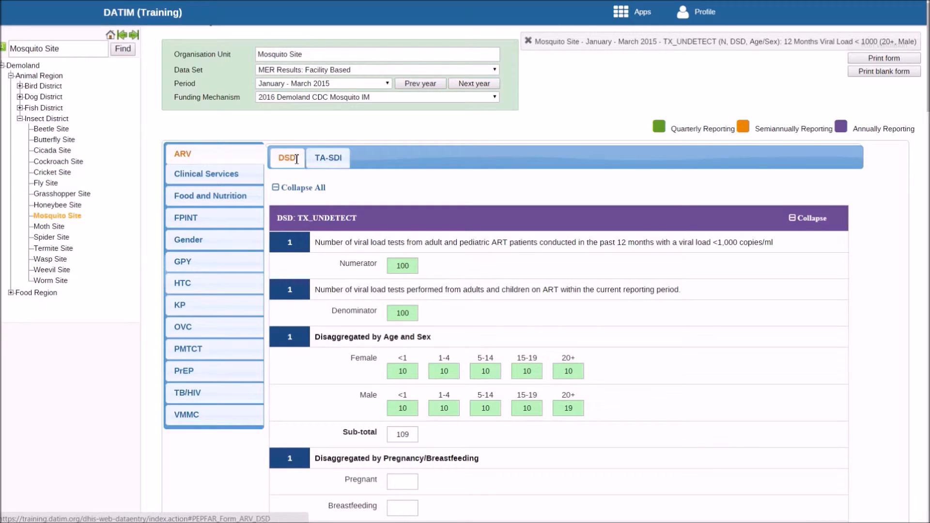
Run validation on the data entry form, review the validation result and close it.
scroll(557, 271, "down", 15)
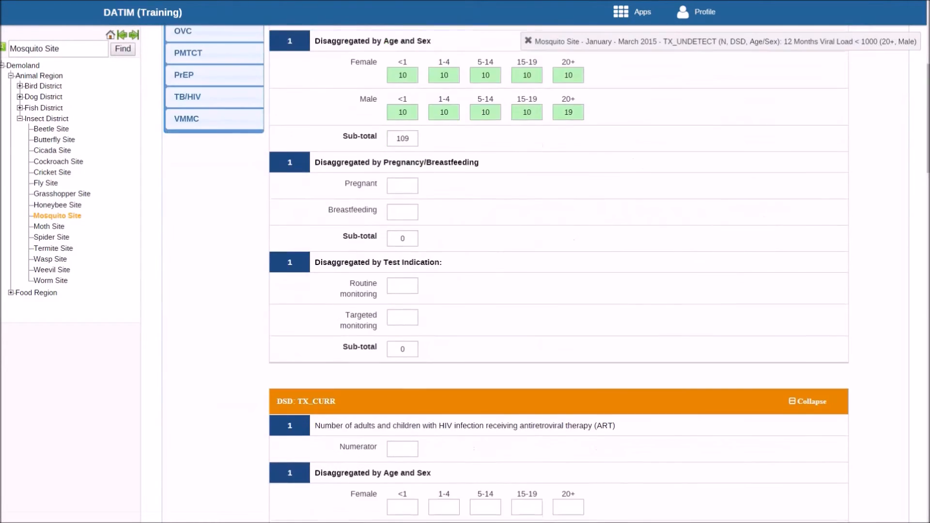
scroll(557, 271, "down", 15)
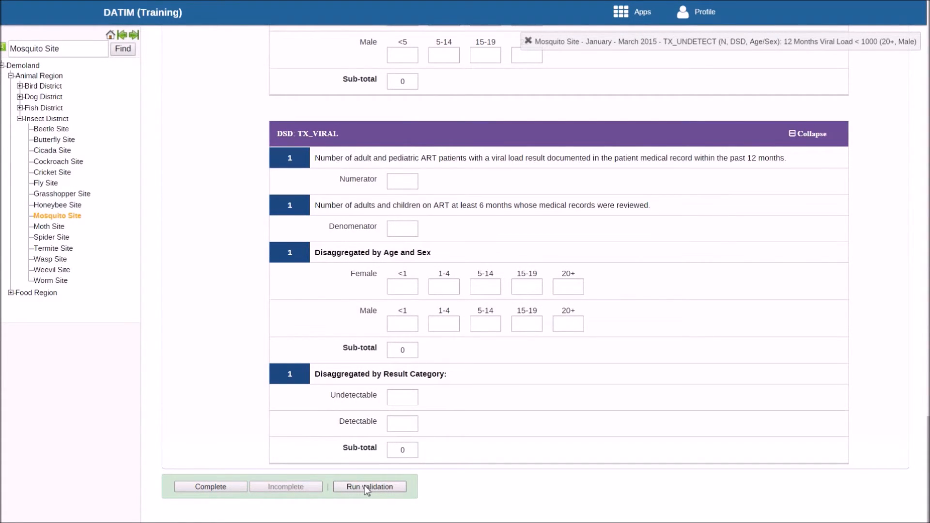
scroll(365, 485, "up", 15)
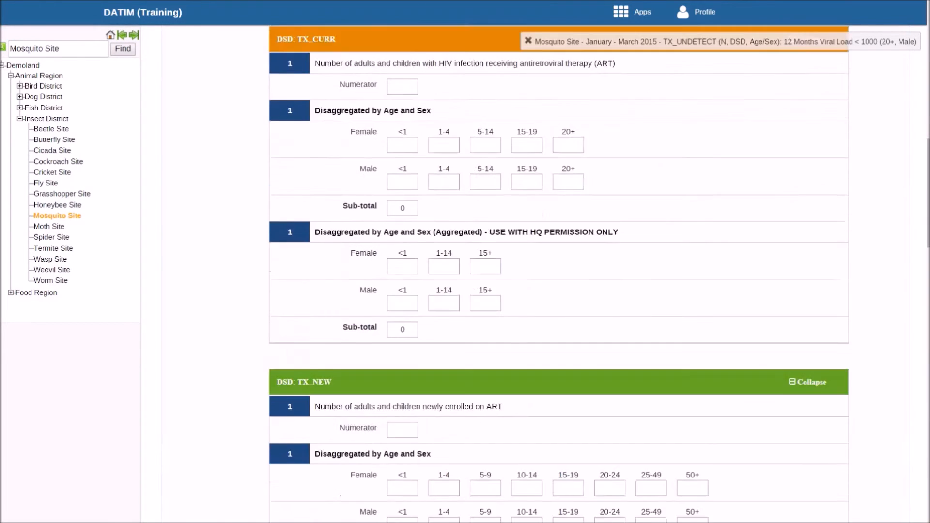
scroll(387, 459, "up", 10)
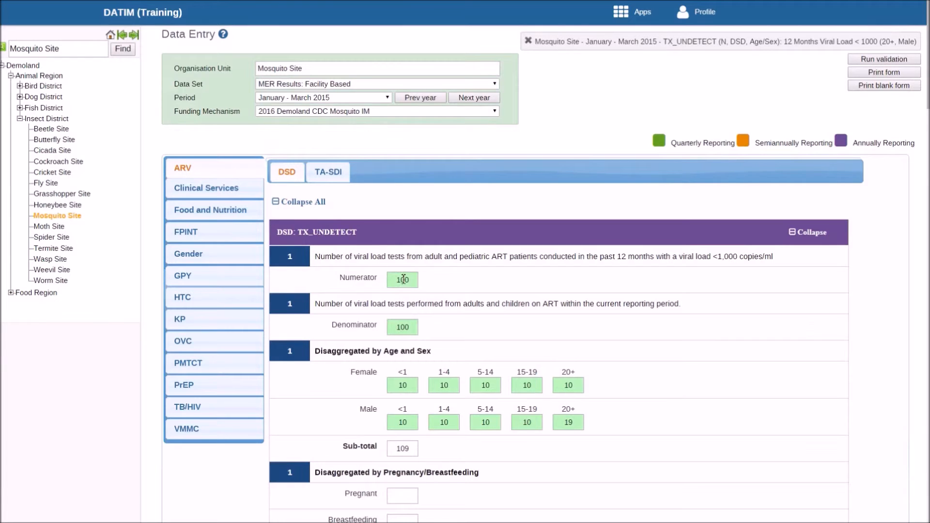
scroll(925, 441, "down", 15)
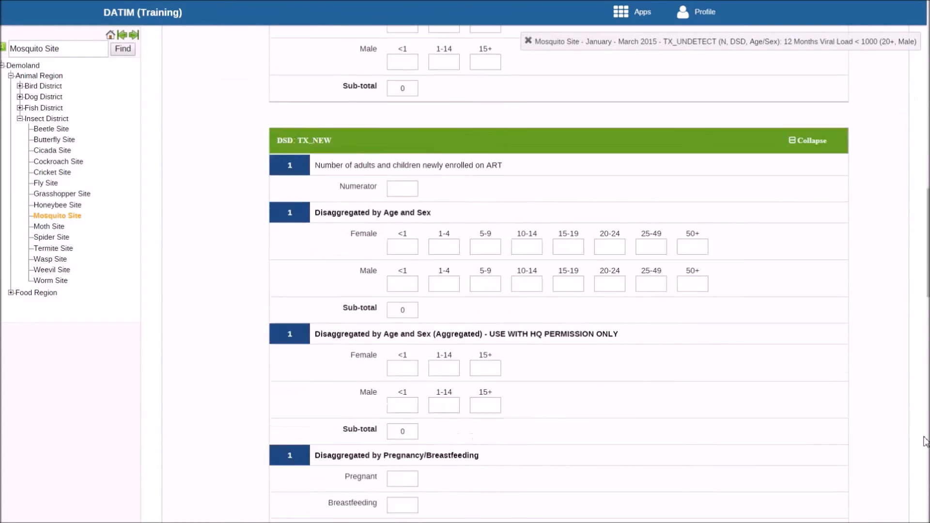
scroll(925, 441, "down", 10)
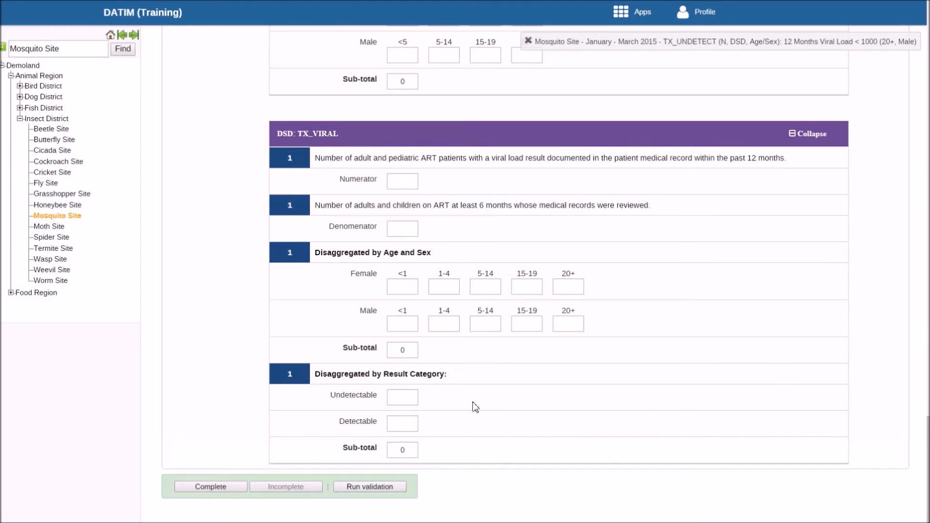
left_click(360, 486)
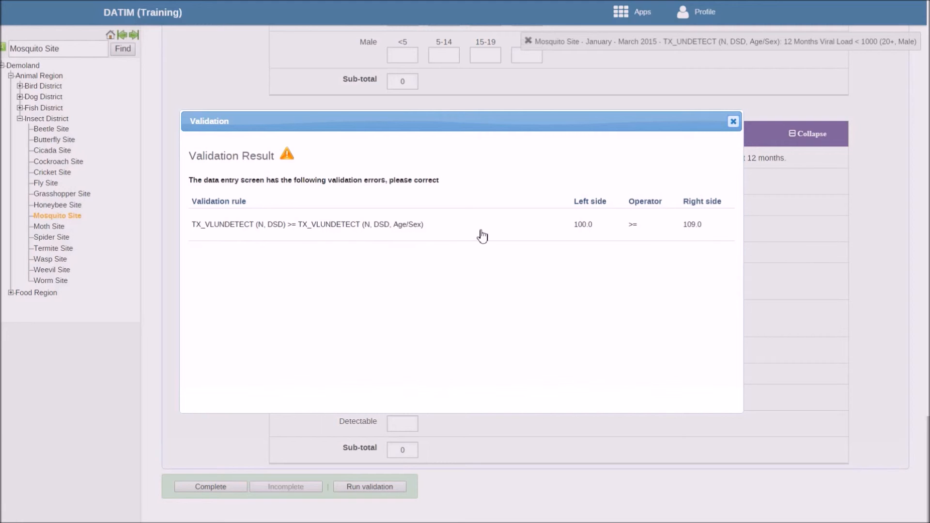
left_click(733, 122)
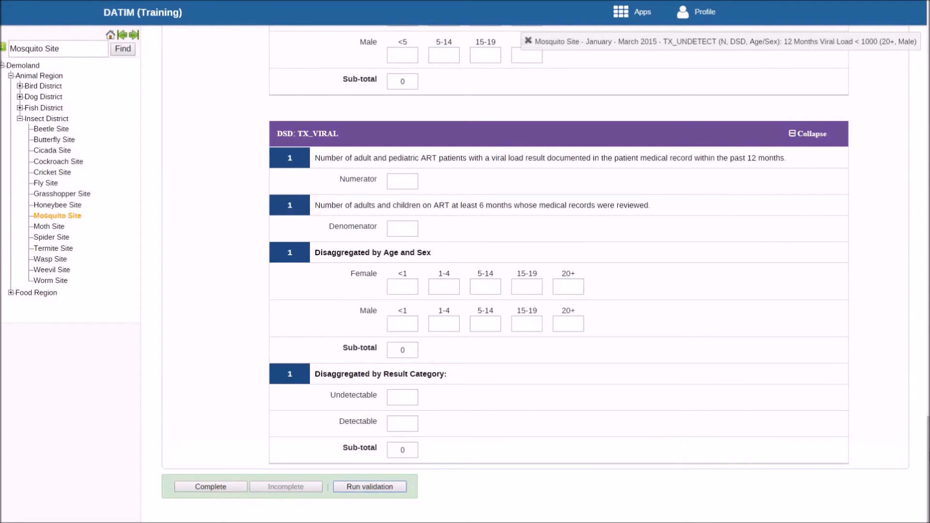
Correct the male 20+ value in the TX_UNDETECT age and sex disaggregation to 10.
left_click_drag(929, 455, 929, 65)
left_click(577, 305)
key("BackSpace")
type("0")
left_click(760, 317)
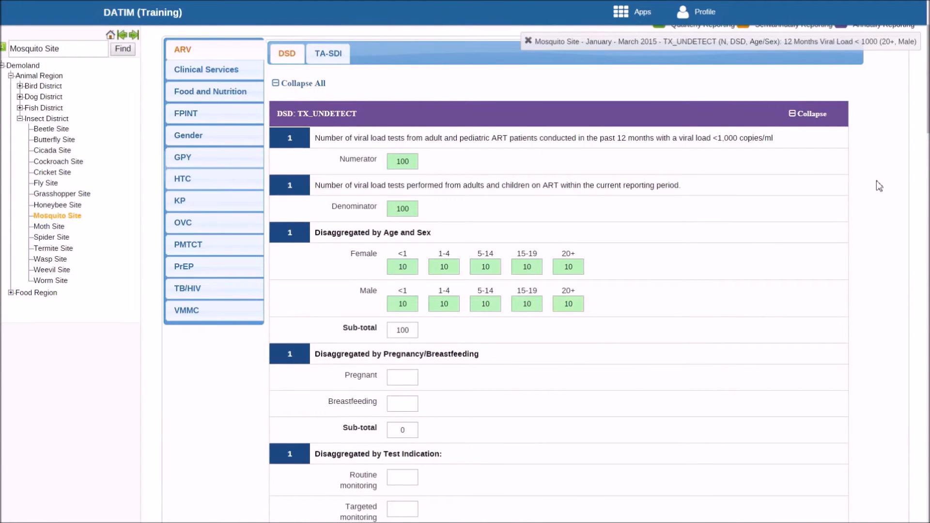
Validate the form again with the corrected male 20+ value and close the result.
scroll(497, 501, "down", 20)
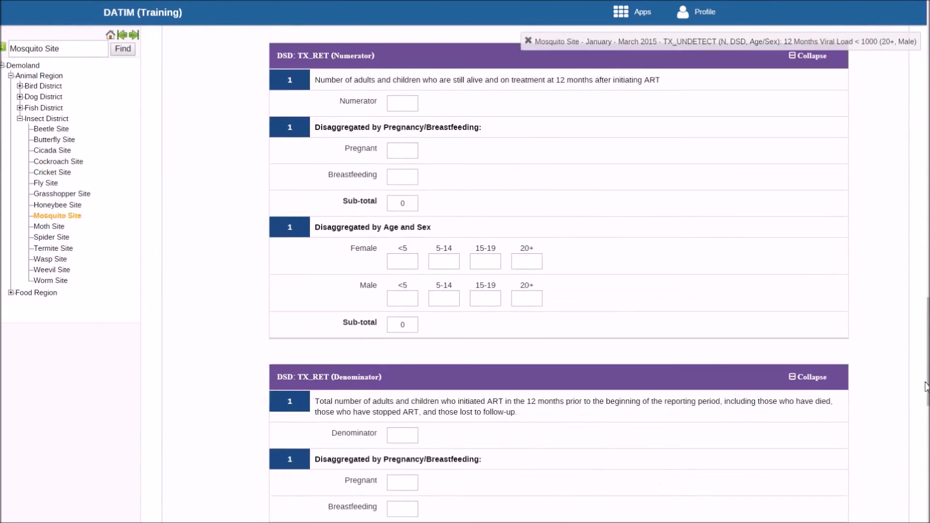
left_click(387, 488)
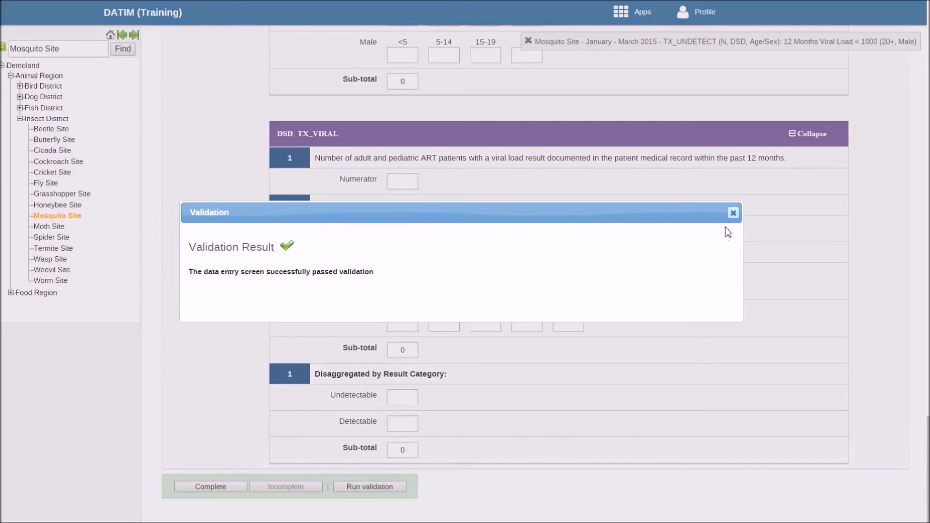
left_click(733, 213)
Mark the MER Results: Facility Based data set for Mosquito Site as complete and confirm it.
scroll(925, 460, "up", 1)
scroll(927, 460, "up", 15)
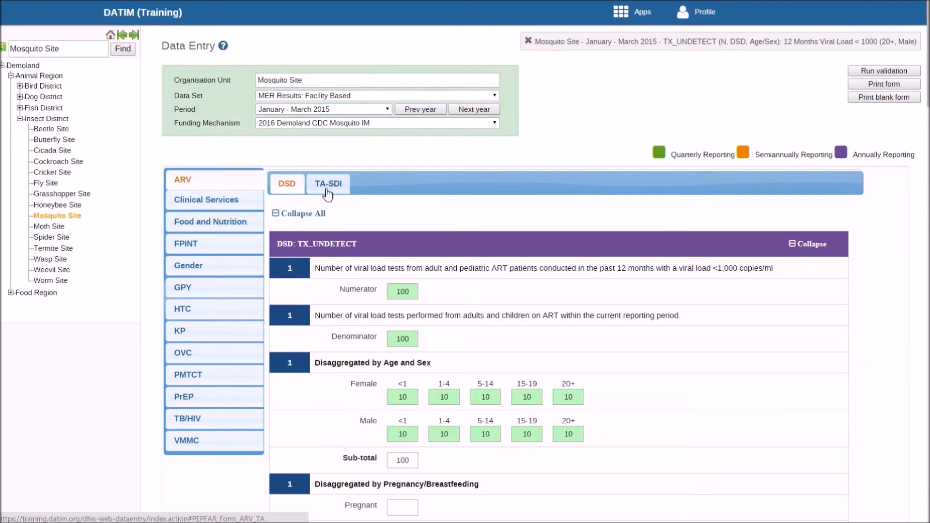
scroll(926, 290, "down", 15)
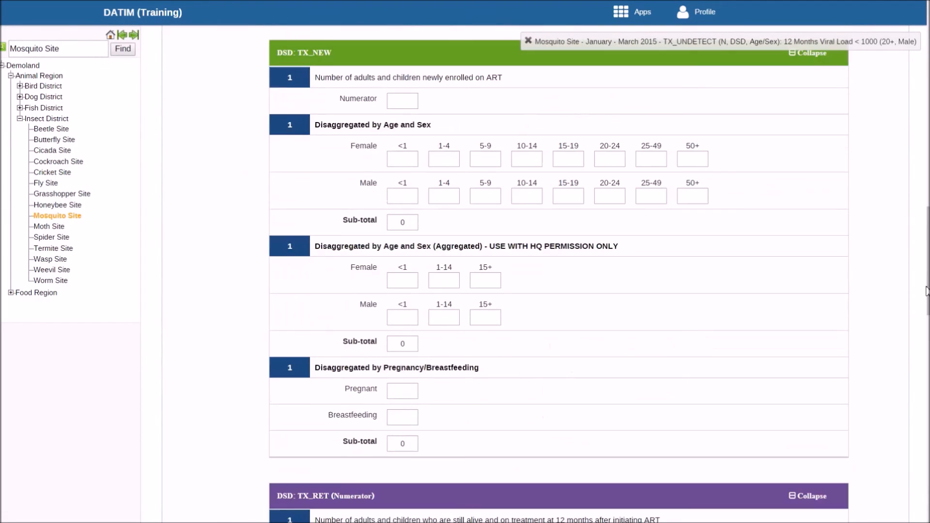
left_click_drag(926, 291, 925, 513)
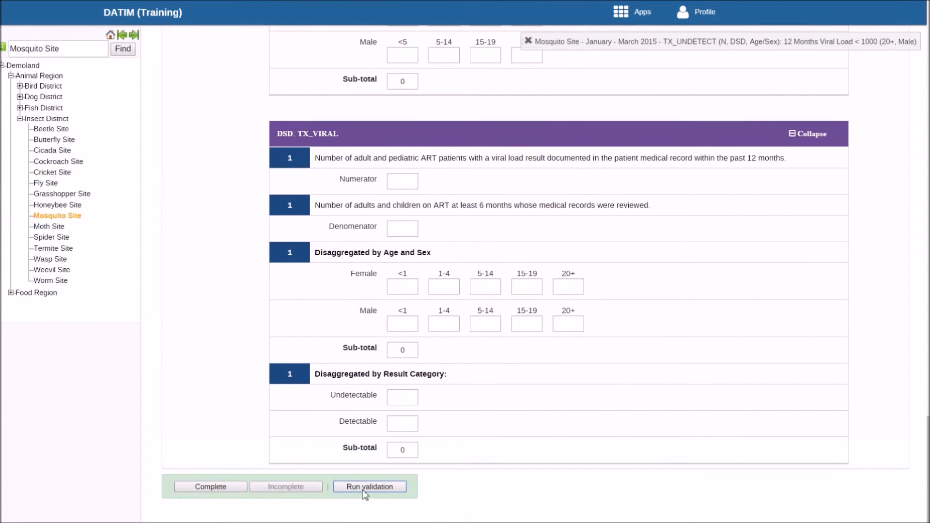
left_click(216, 490)
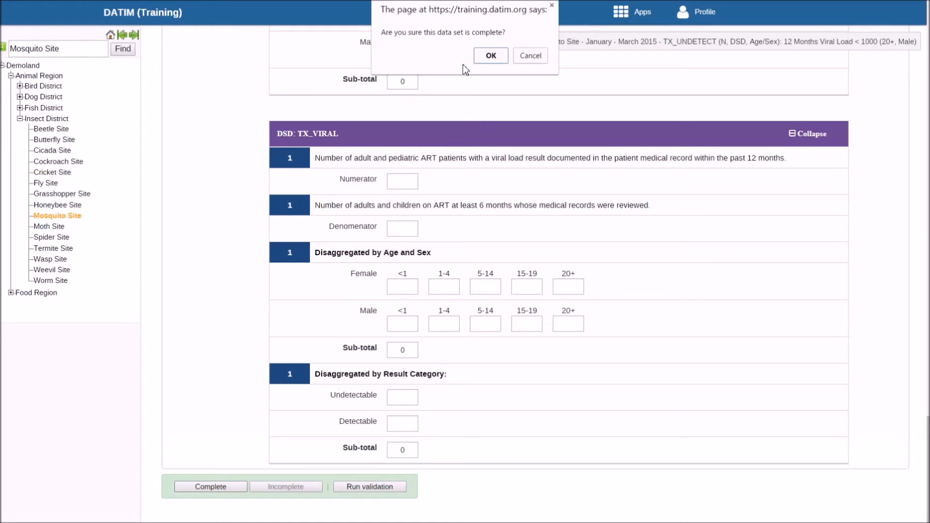
left_click(492, 56)
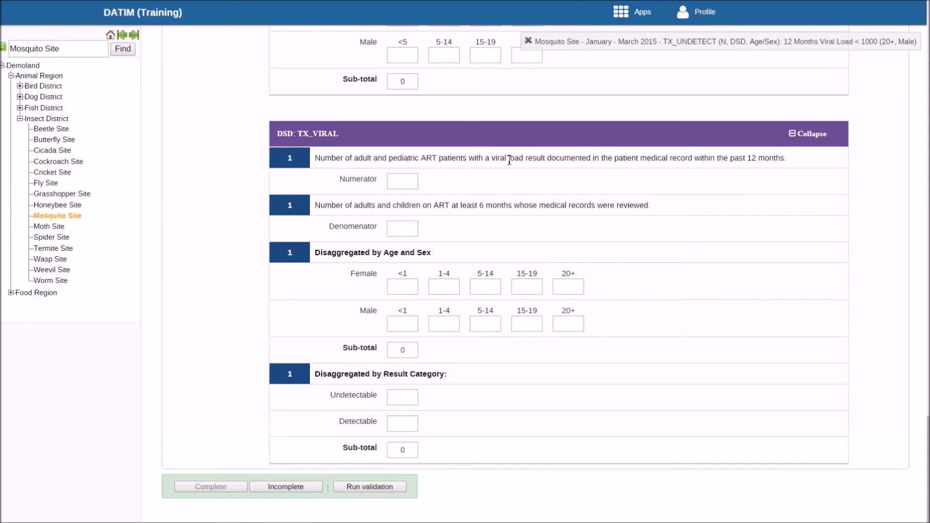
Try to enter the text "ert" as the Pregnant value in the TX_UNDETECT pregnancy/breastfeeding disaggregation.
scroll(418, 159, "up", 5)
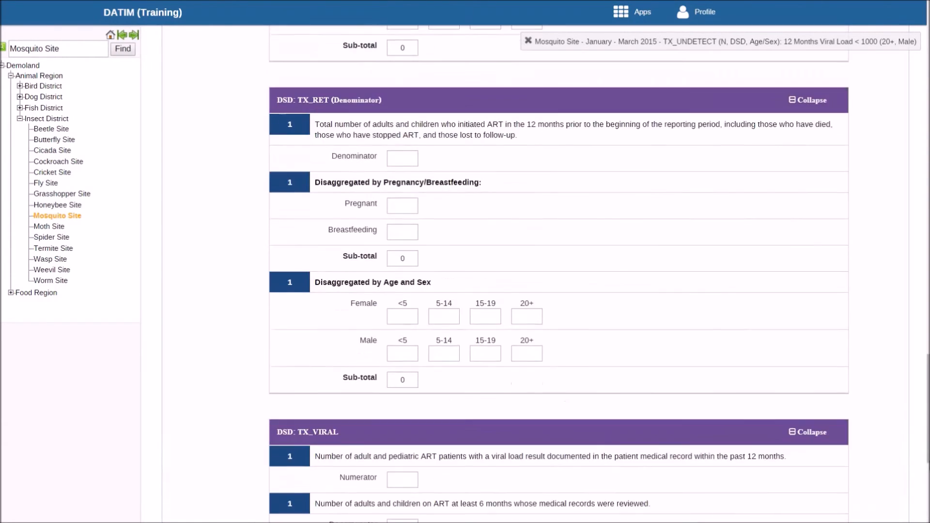
scroll(558, 274, "up", 20)
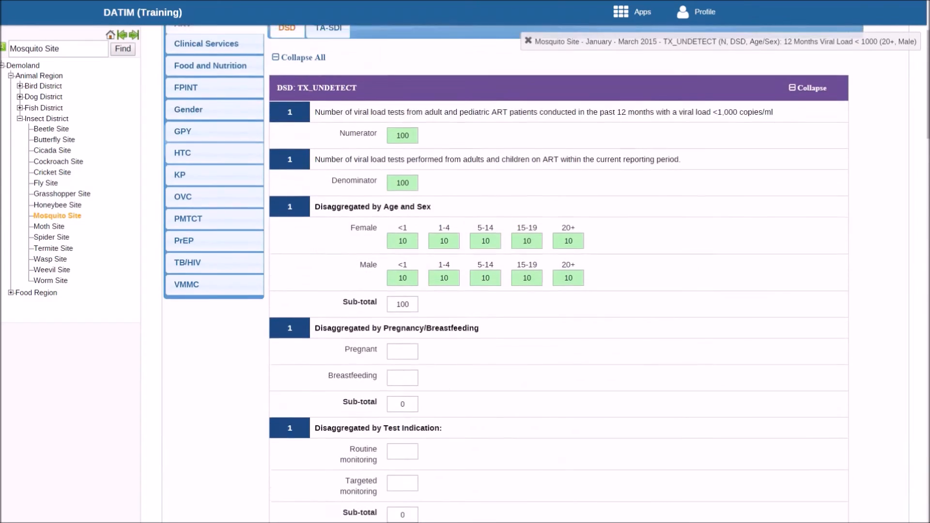
scroll(759, 194, "up", 1)
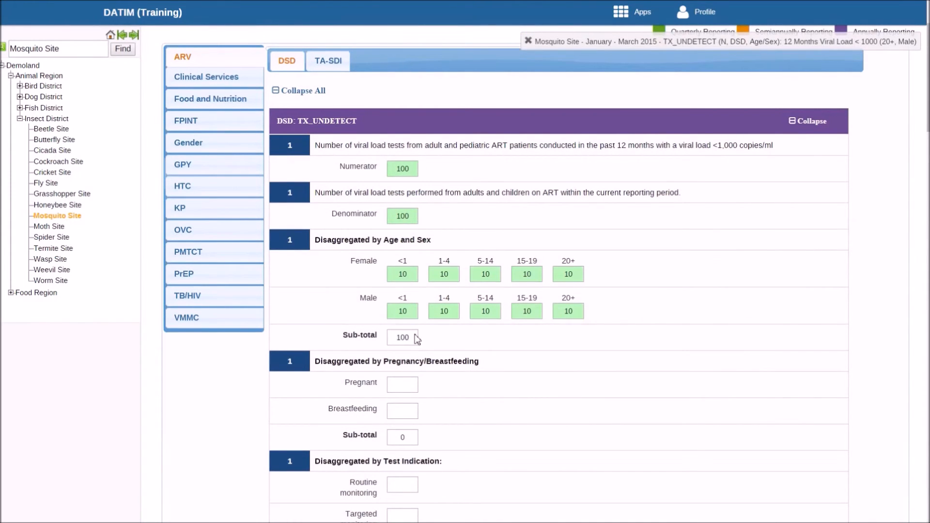
left_click(399, 386)
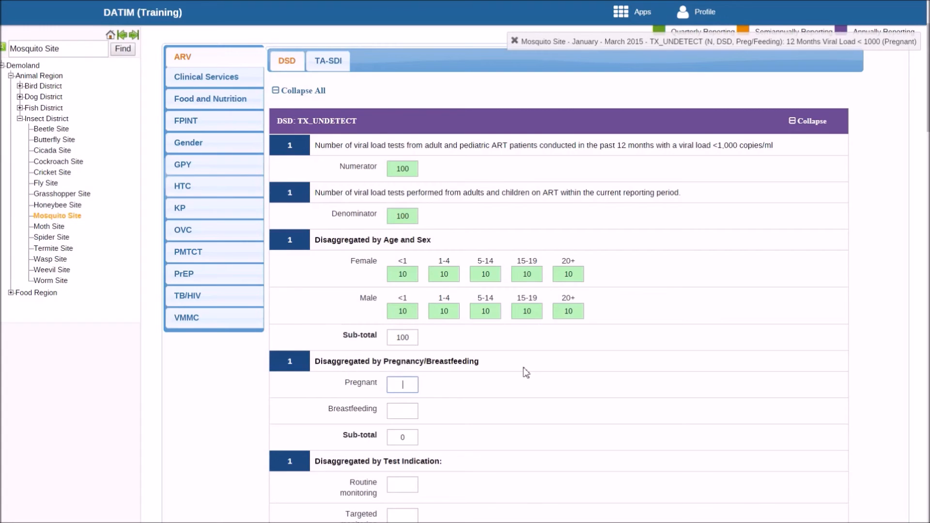
type("ert")
key("Tab")
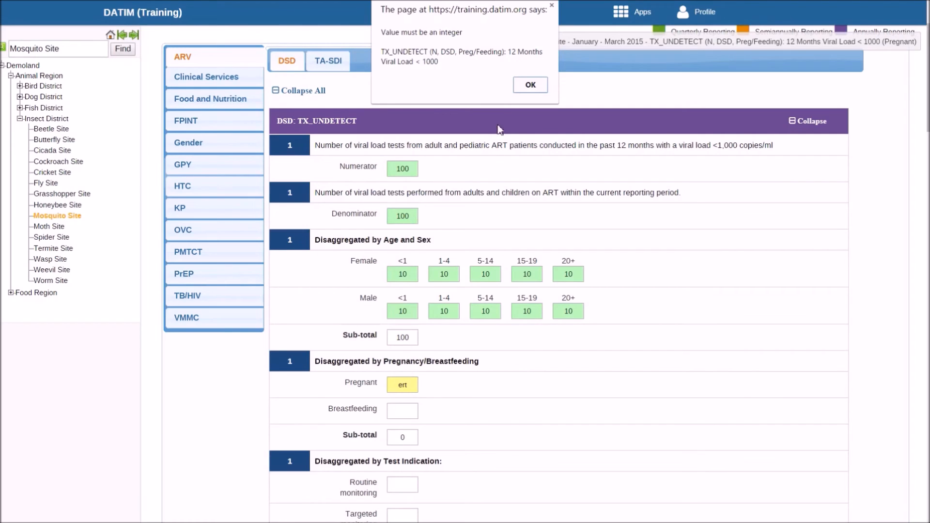
left_click(530, 85)
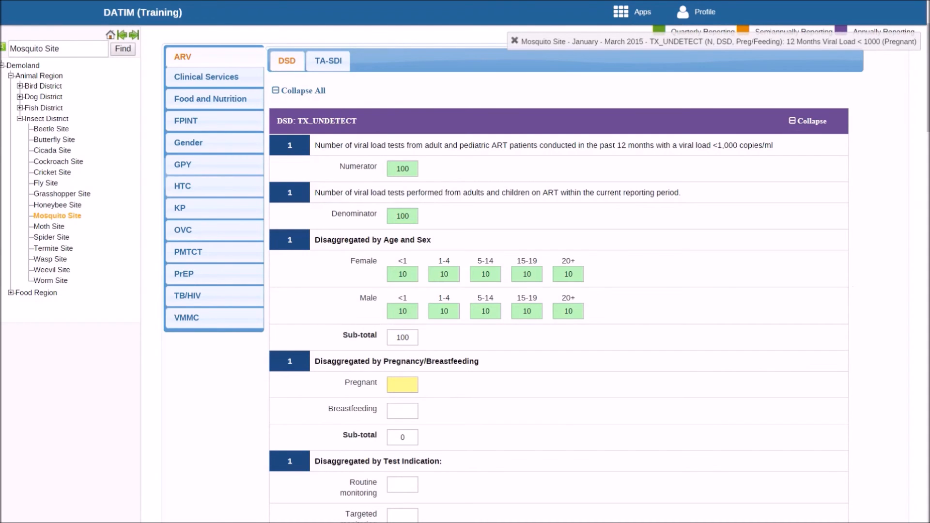
Set the TX_UNDETECT male values to 8 for the <1 age group and 12 for the 1-4 age group.
mouse_move(927, 77)
left_mouse_down()
mouse_move(924, 472)
mouse_move(923, 91)
left_mouse_up()
left_click(409, 226)
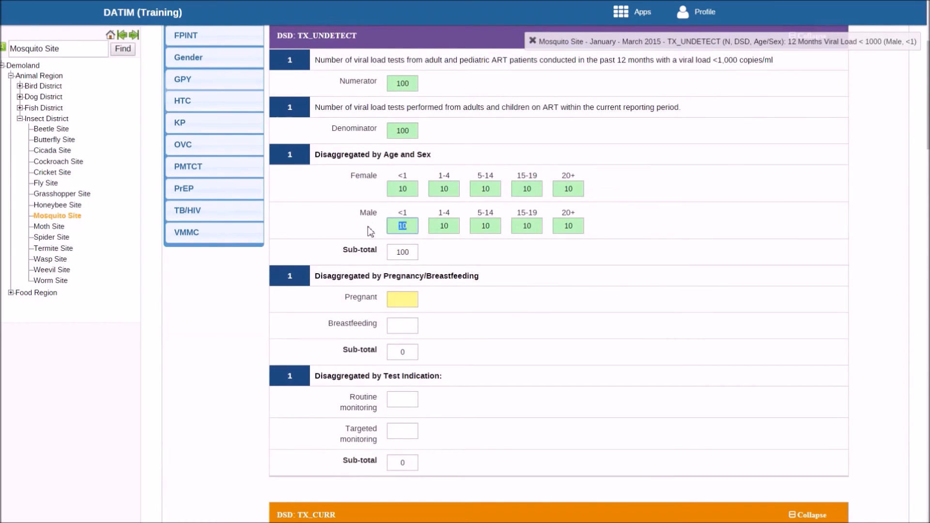
type("8")
key("Tab")
type("12")
key("Tab")
left_click(505, 244)
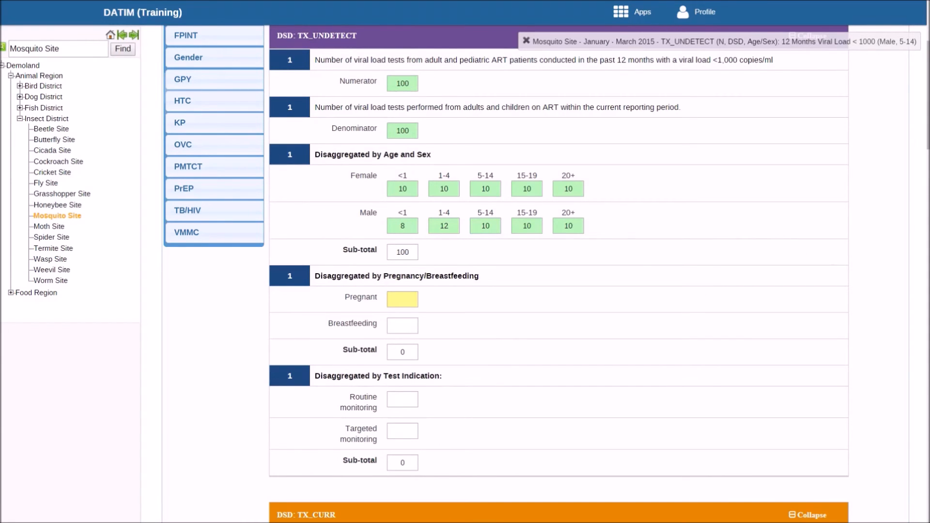
scroll(891, 254, "down", 15)
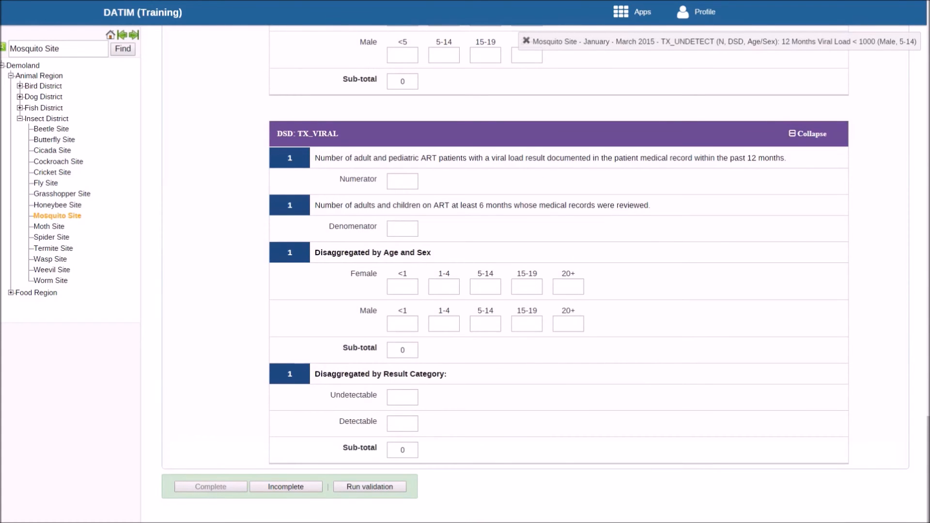
left_click_drag(928, 456, 928, 41)
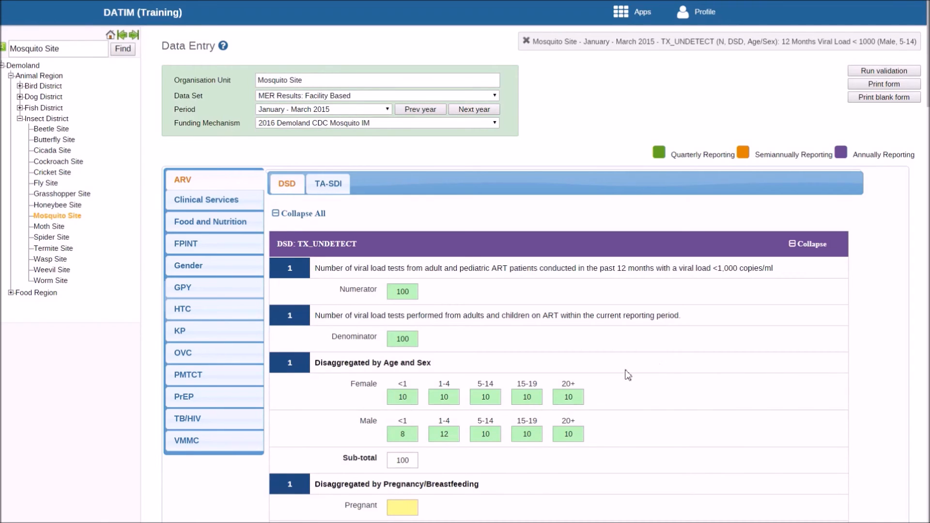
left_click(402, 434)
left_click(657, 339)
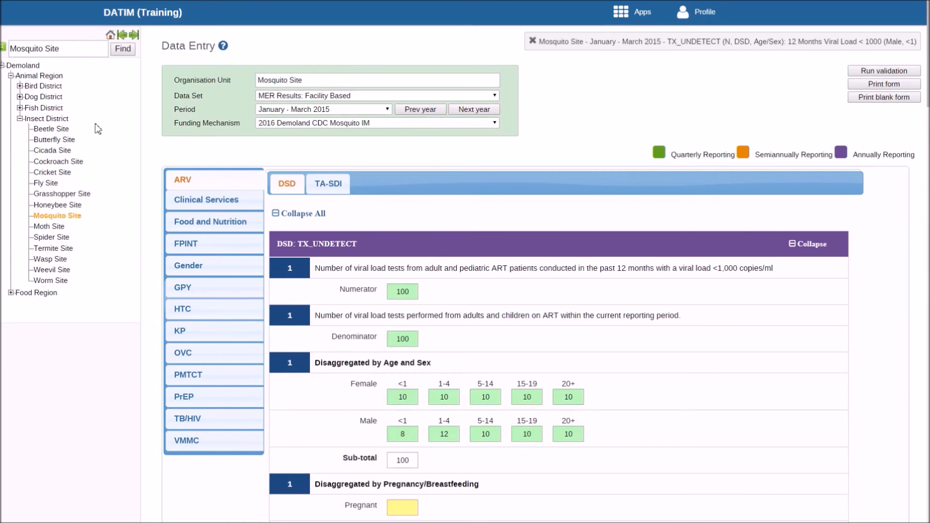
Open the MER Targets: Community Based form for Insect District, period October 2015 - September 2016, with funding mechanism 2016 Demoland CDC Mosquito IM.
left_click(57, 121)
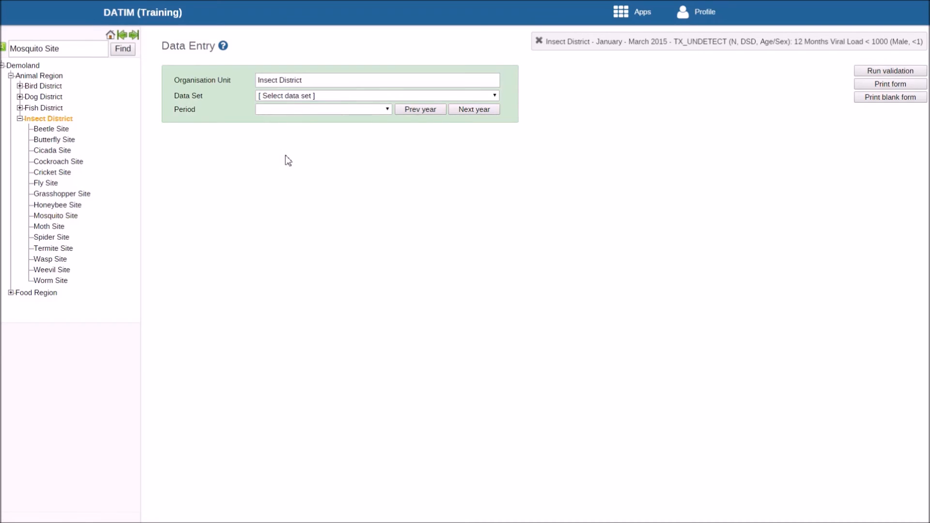
left_click(321, 96)
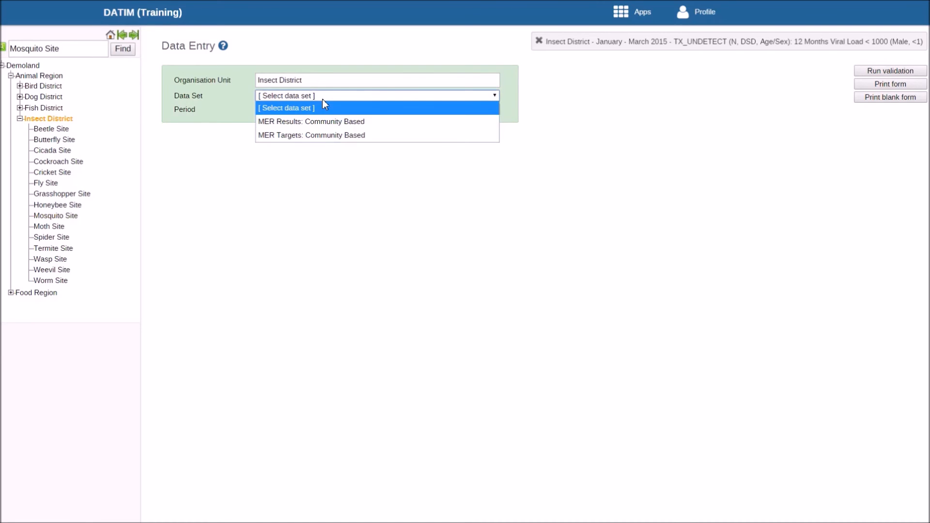
left_click(323, 135)
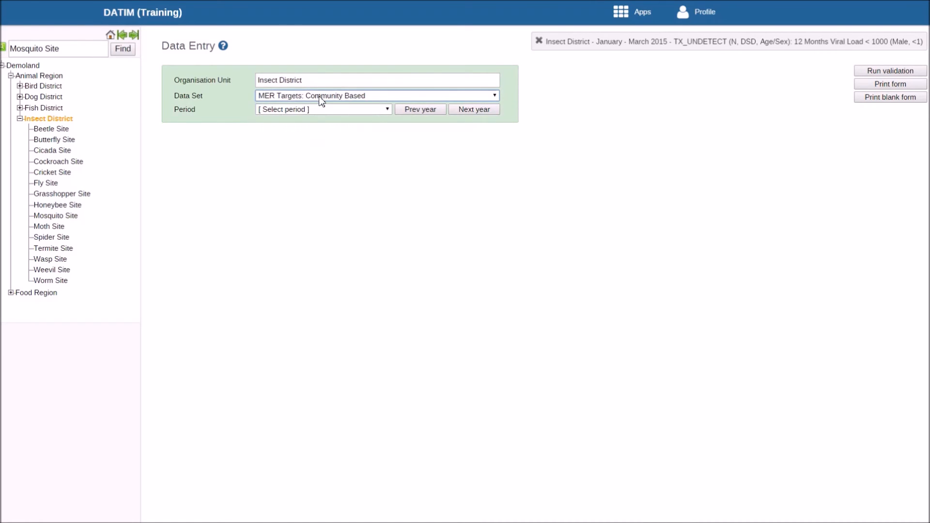
left_click(318, 109)
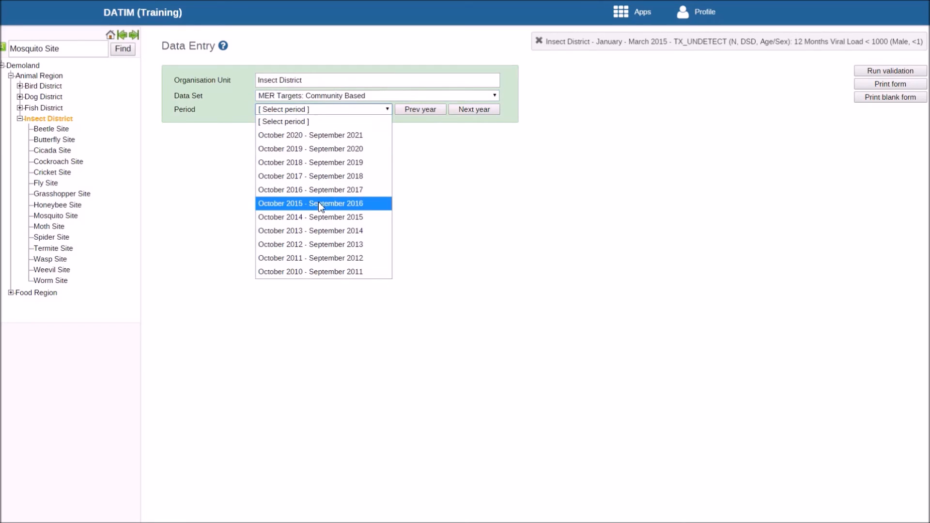
left_click(319, 203)
left_click(320, 125)
left_click(318, 147)
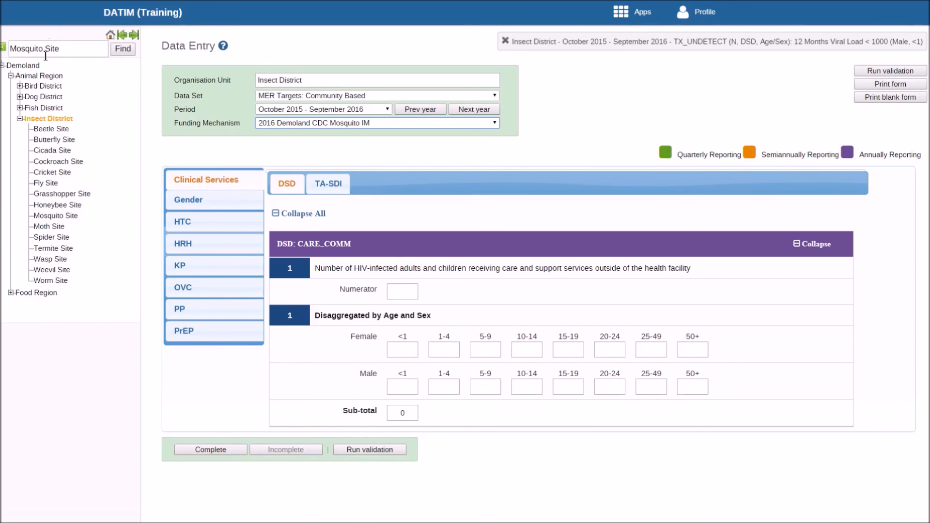
Check which data sets are available for data entry at the Demoland country level.
left_click(31, 66)
left_click(304, 95)
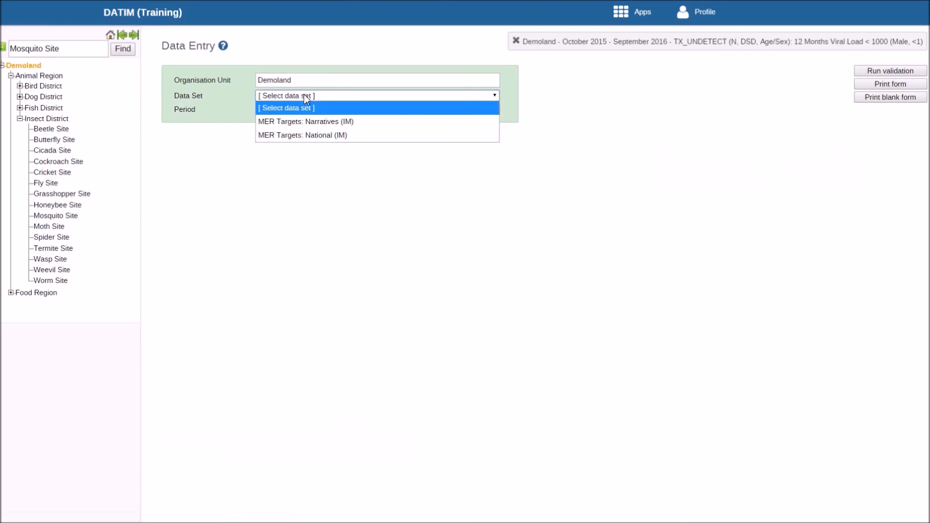
left_click(238, 191)
Open the MER Results: Community Based form for Insect District, period January - March 2015, with funding mechanism 2016 Demoland CDC Mosquito IM.
left_click(62, 120)
left_click(332, 96)
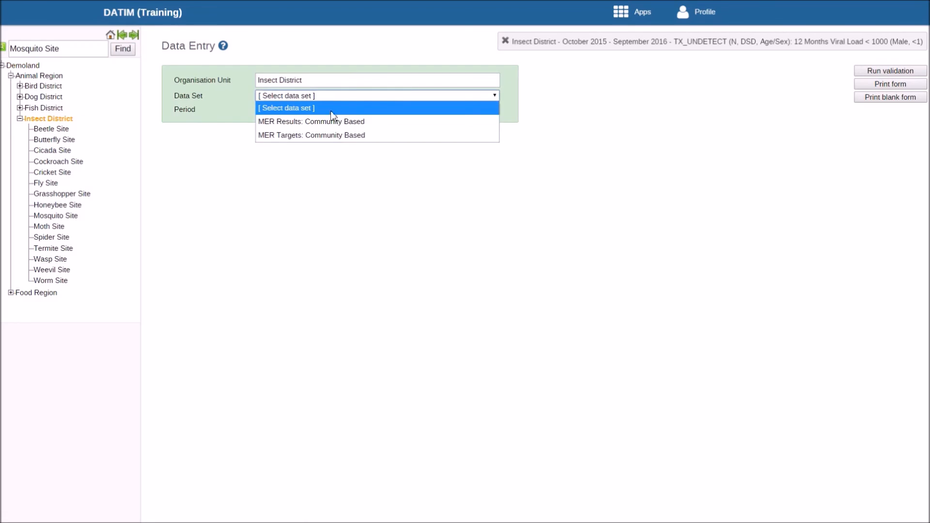
left_click(244, 183)
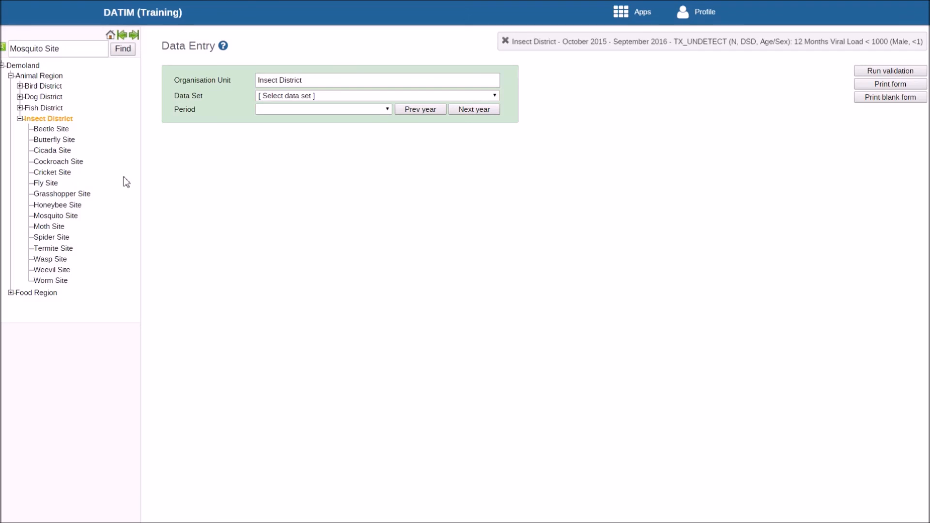
key("F11")
left_click(274, 96)
left_click(286, 123)
left_click(284, 110)
left_click(288, 134)
left_click(295, 122)
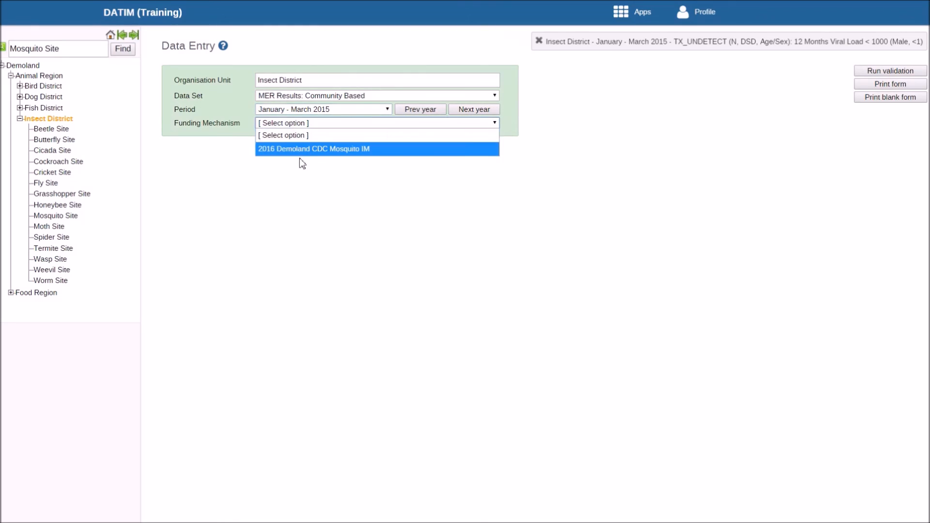
left_click(303, 150)
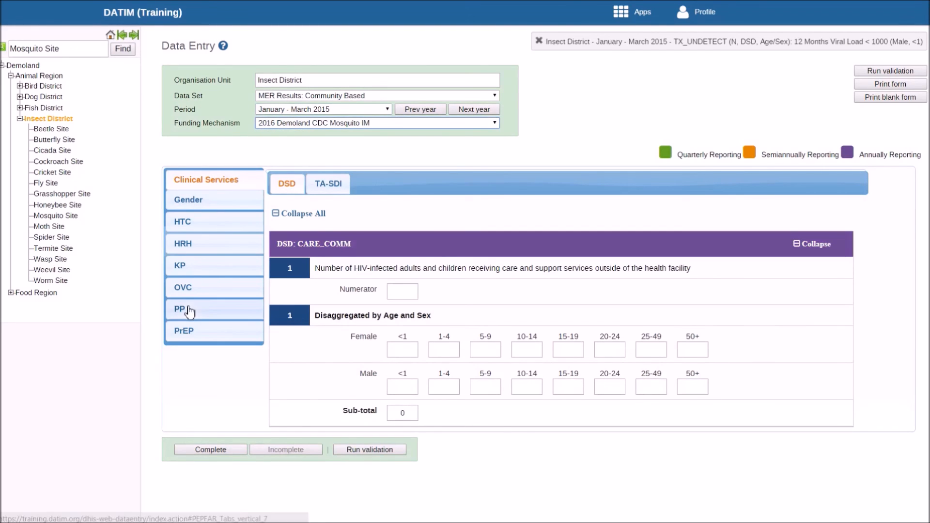